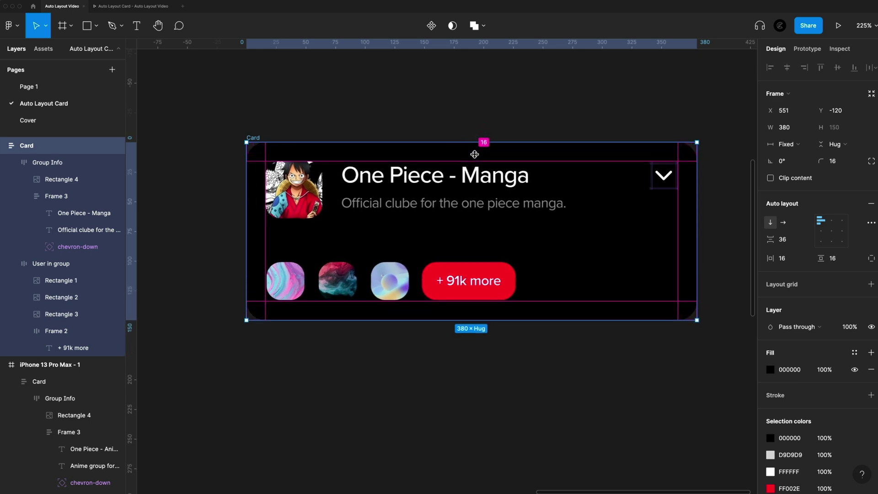
# Overlap the member avatars by dragging the User in group spacing to -7.
pyautogui.click(361, 281)
pyautogui.moveTo(362, 281); pyautogui.dragTo(332, 281)
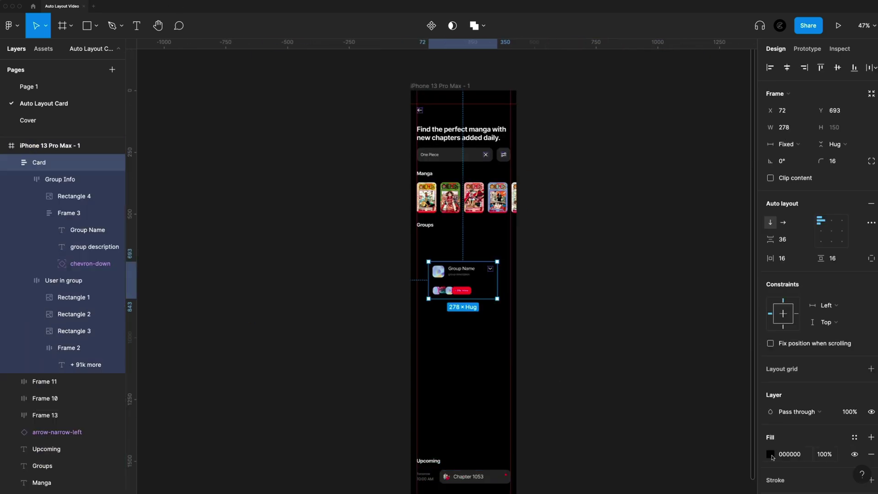
pyautogui.scroll(5, 497, 251)
# Set the title to 'One Piece - Manga' and the description to 'Official clube for the one piece manga.'.
pyautogui.doubleClick(474, 202)
pyautogui.write('One')
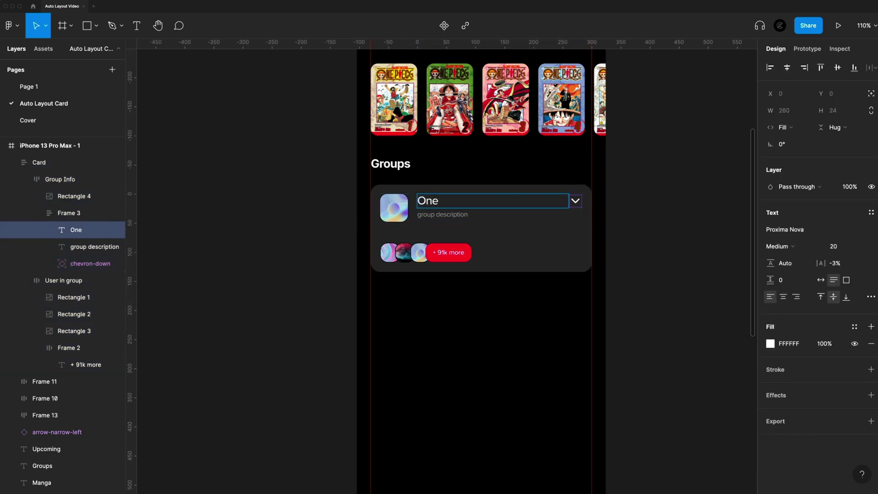
pyautogui.write(' Piece - Manga')
pyautogui.press('Escape')
pyautogui.press('Tab')
pyautogui.press('Return')
pyautogui.press('BackSpace')
pyautogui.write('Official clube for the one piece manga')
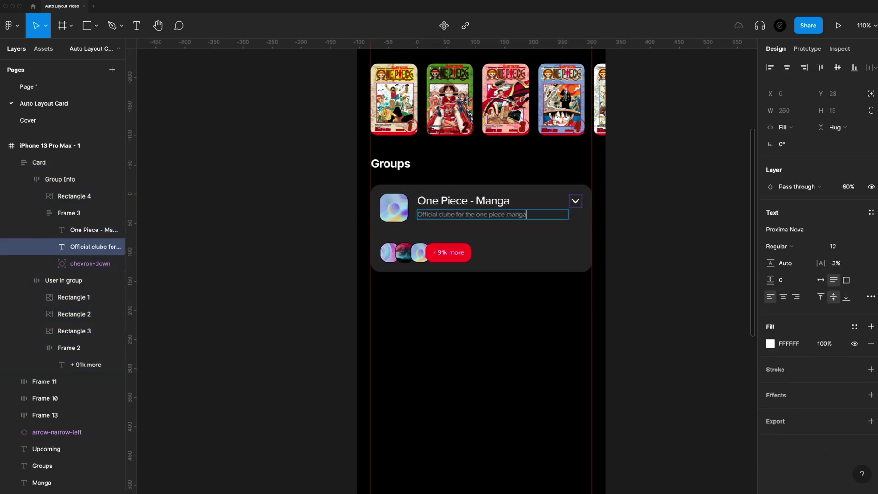
pyautogui.write('.')
pyautogui.press('Escape')
pyautogui.click(74, 196)
# Replace Rectangle 4's cover image fill with the Luffy picture.
pyautogui.click(771, 284)
pyautogui.click(686, 313)
pyautogui.doubleClick(348, 229)
# Alt-drag a duplicate of the group card below the original.
pyautogui.click(670, 196)
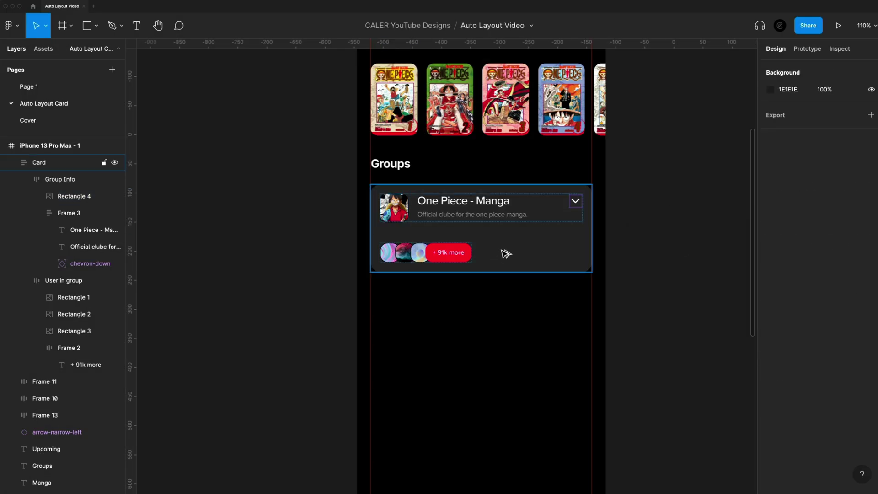
pyautogui.moveTo(506, 254); pyautogui.dragTo(506, 362)
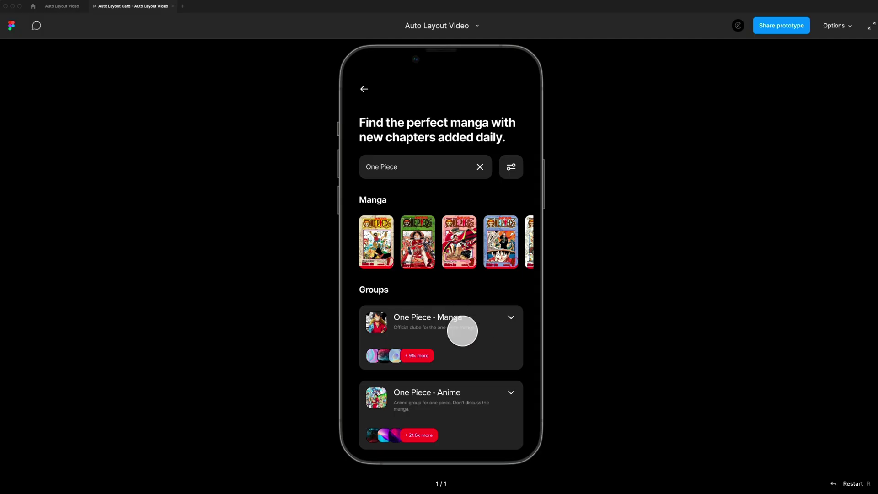
pyautogui.moveTo(462, 330); pyautogui.dragTo(517, 298)
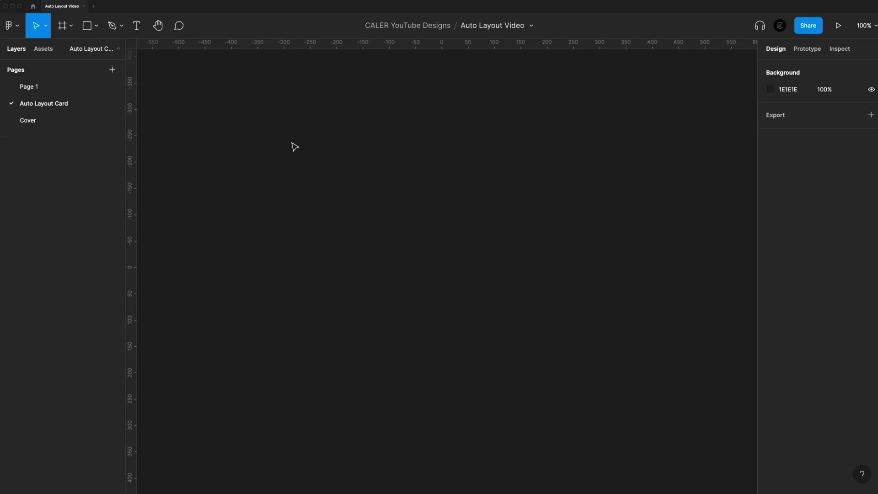
# Draw a 32×32 grey square on the canvas.
pyautogui.click(86, 26)
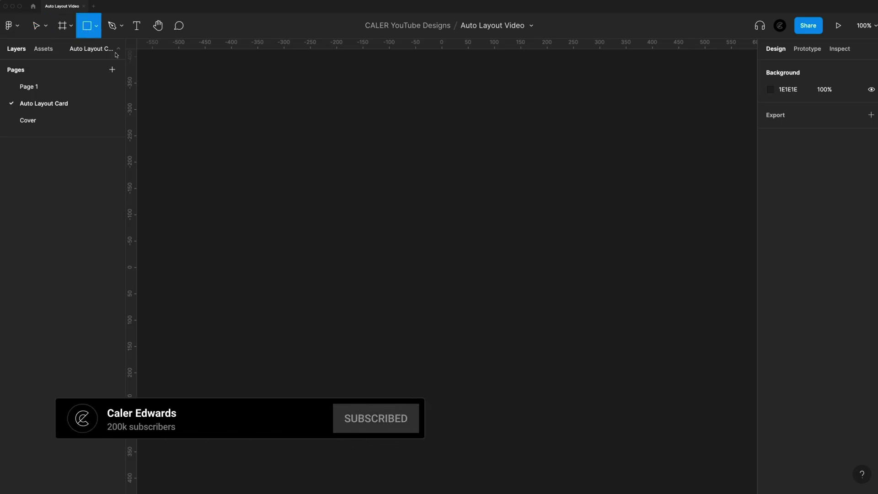
pyautogui.moveTo(424, 231)
pyautogui.mouseDown()
pyautogui.moveTo(444, 253)
pyautogui.moveTo(432, 250)
pyautogui.mouseUp()
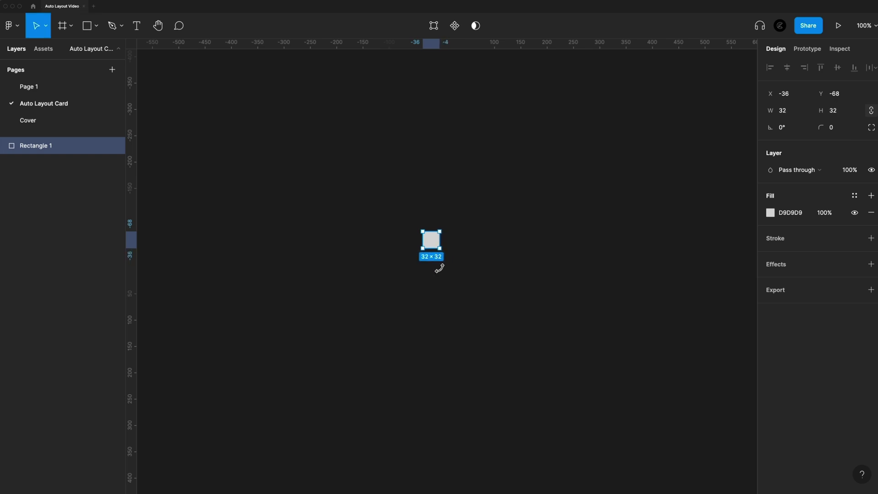
pyautogui.click(444, 284)
# Duplicate the square to its right and select both squares.
pyautogui.scroll(10, 430, 241)
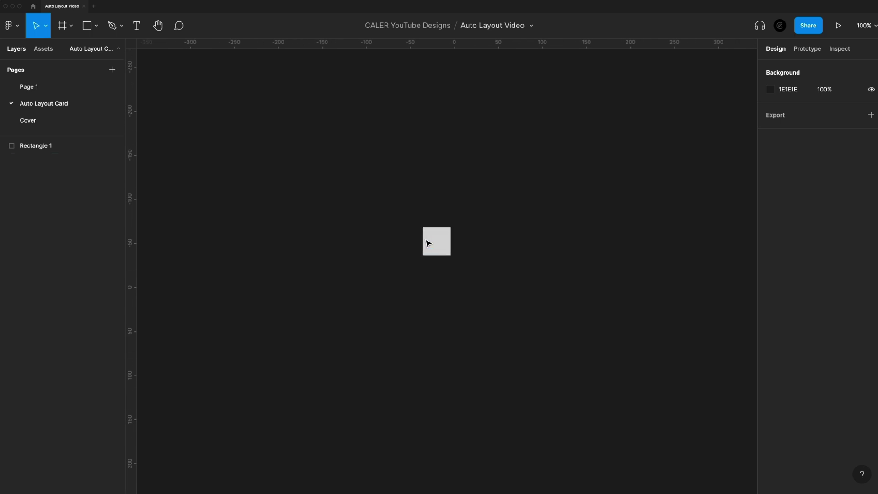
pyautogui.scroll(2, 441, 247)
pyautogui.click(452, 232)
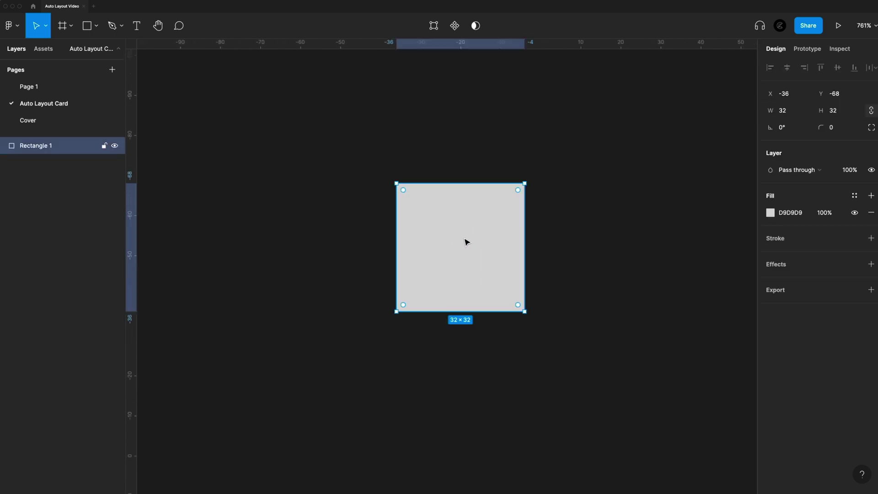
pyautogui.moveTo(445, 241); pyautogui.dragTo(604, 246)
pyautogui.moveTo(647, 357); pyautogui.dragTo(421, 222)
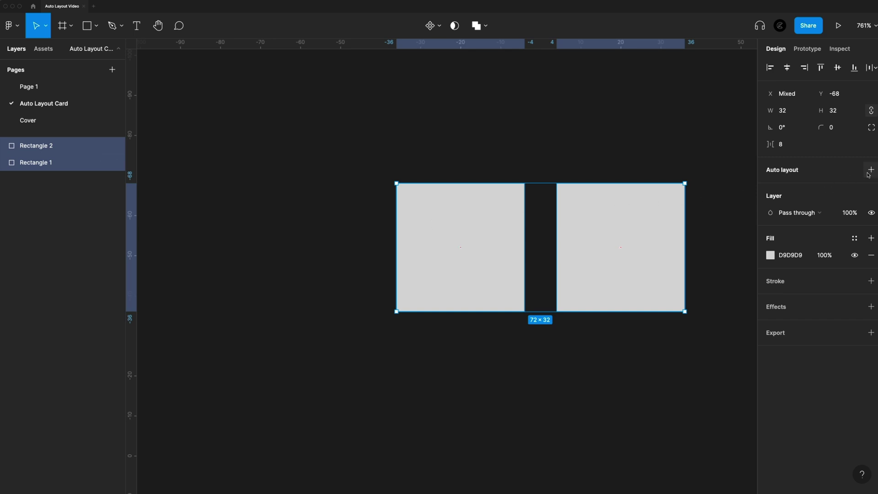
# Wrap both squares in a horizontal auto layout frame with 13 spacing and centre alignment.
pyautogui.hotkey('shift', 'a')
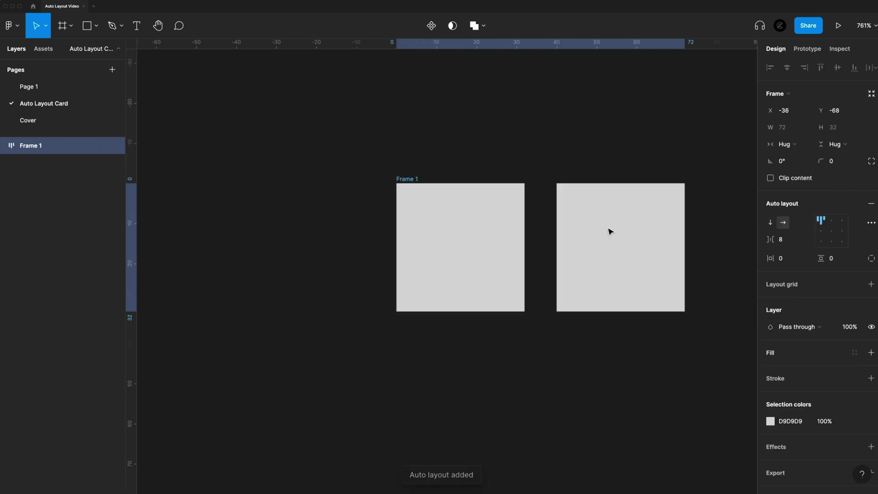
pyautogui.hscroll(5, 611, 231)
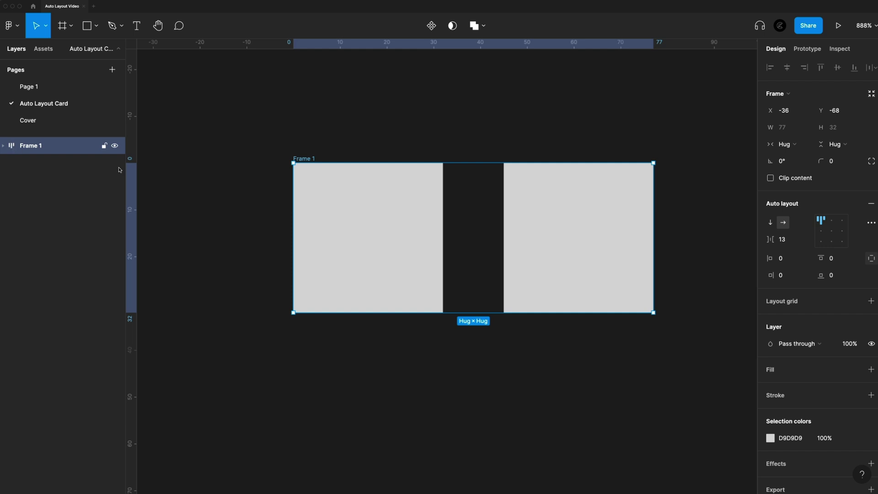
pyautogui.click(832, 231)
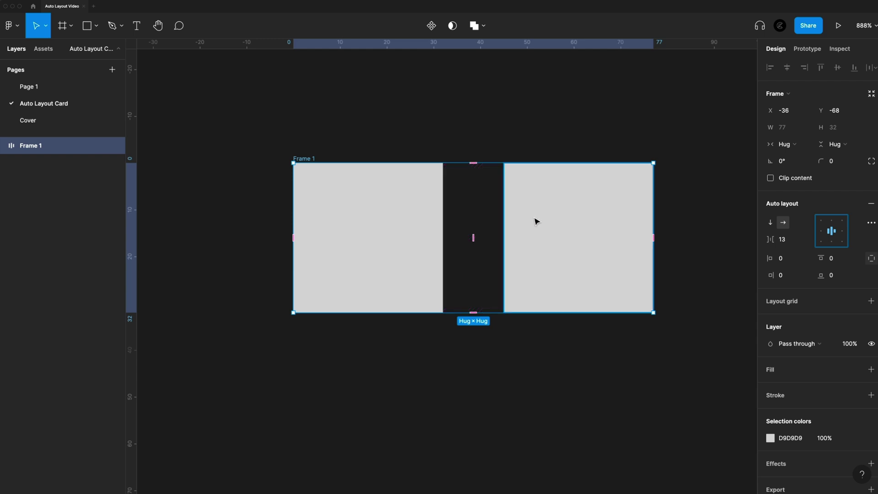
# Toggle Frame 1 to vertical and back to horizontal, then shrink Rectangle 2 to 20×20.
pyautogui.hotkey('shift', 'a')
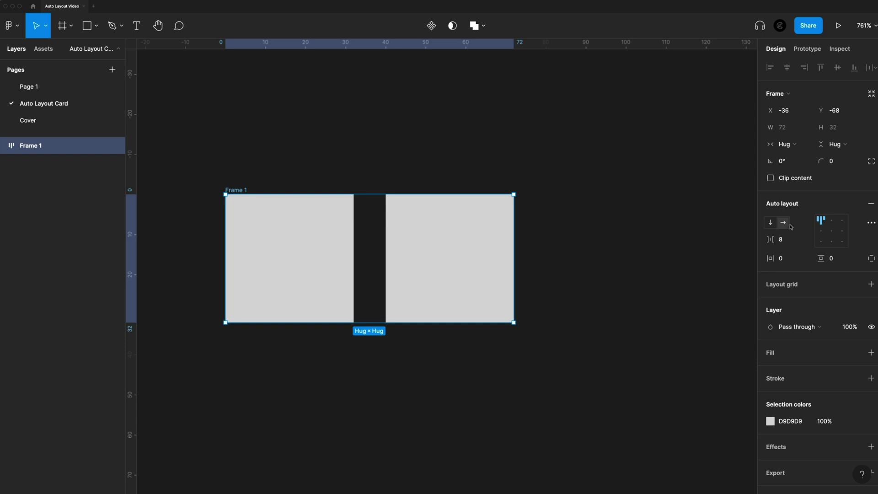
pyautogui.click(770, 223)
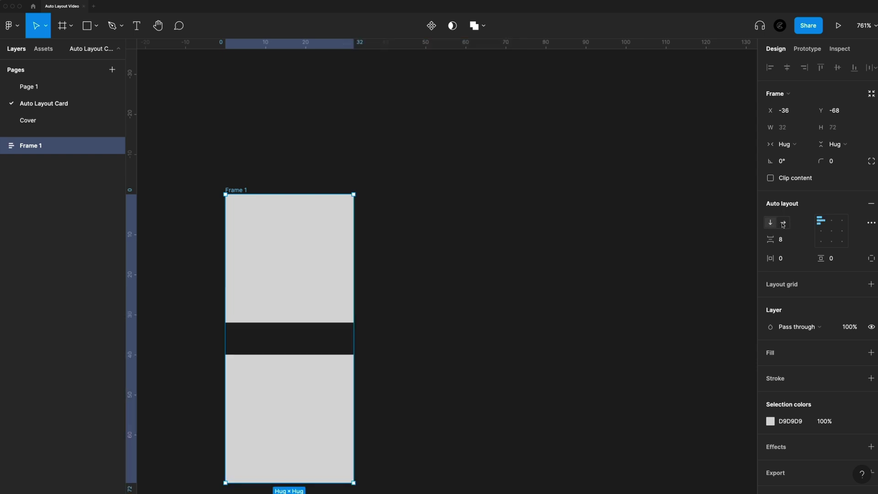
pyautogui.click(783, 223)
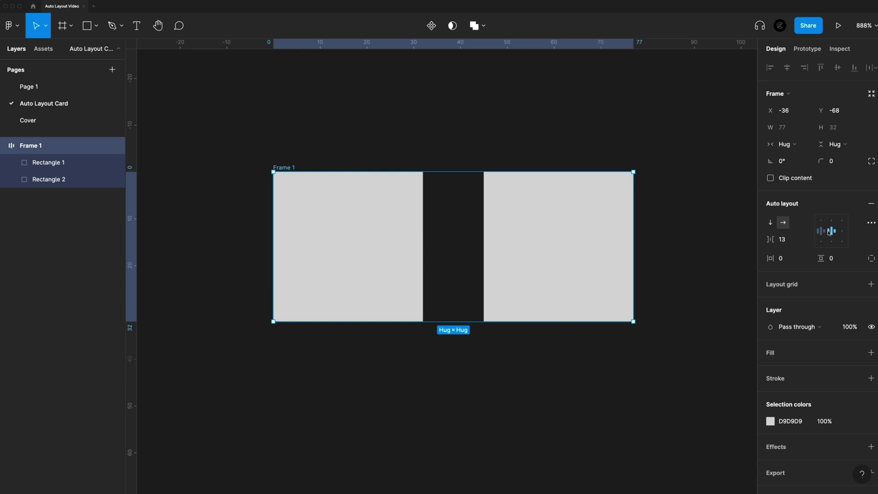
pyautogui.click(626, 183)
pyautogui.moveTo(631, 174); pyautogui.dragTo(595, 201)
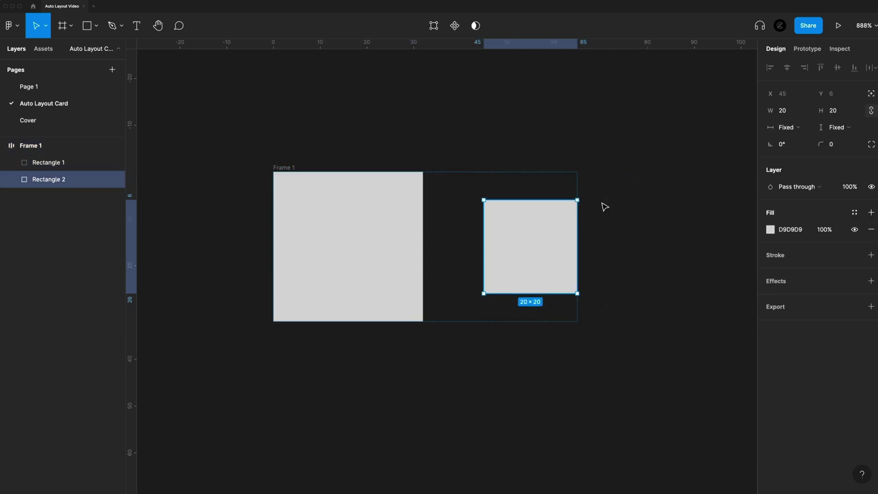
# Test top alignment, return to centre alignment, and drag the spacing to adjust the gap.
pyautogui.click(277, 168)
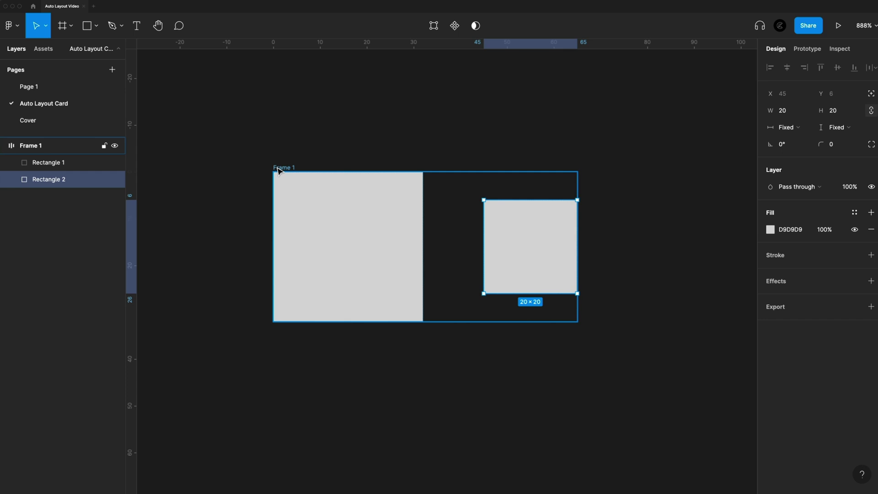
pyautogui.click(819, 220)
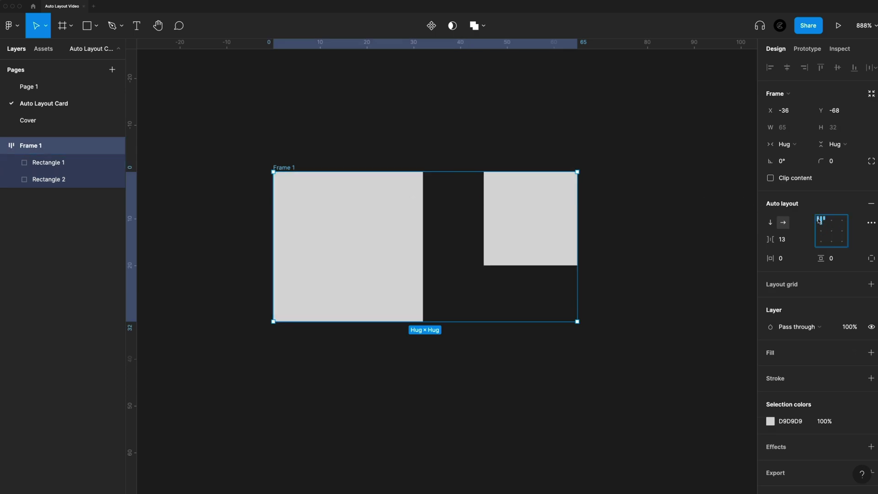
pyautogui.click(841, 222)
pyautogui.click(831, 230)
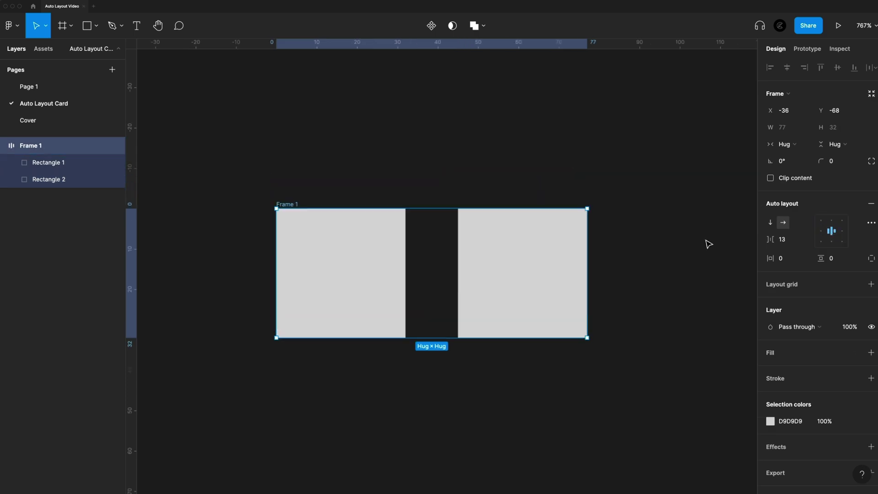
pyautogui.click(793, 242)
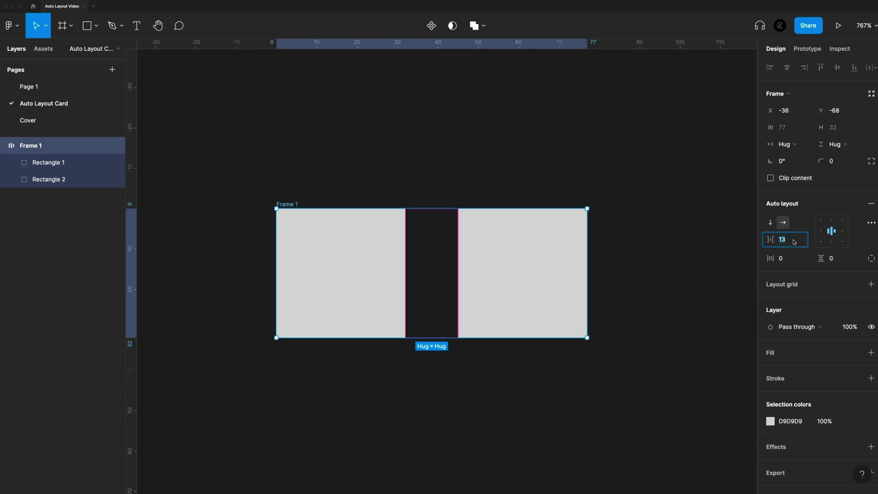
pyautogui.moveTo(431, 272); pyautogui.dragTo(450, 276)
# Give both squares a 12 corner radius.
pyautogui.click(515, 155)
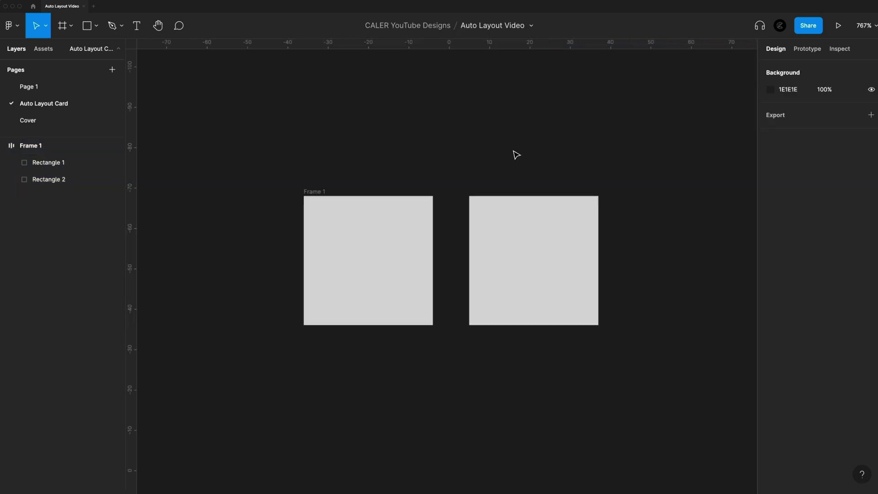
pyautogui.click(343, 271)
pyautogui.keyDown('shift'); pyautogui.click(515, 251); pyautogui.keyUp('shift')
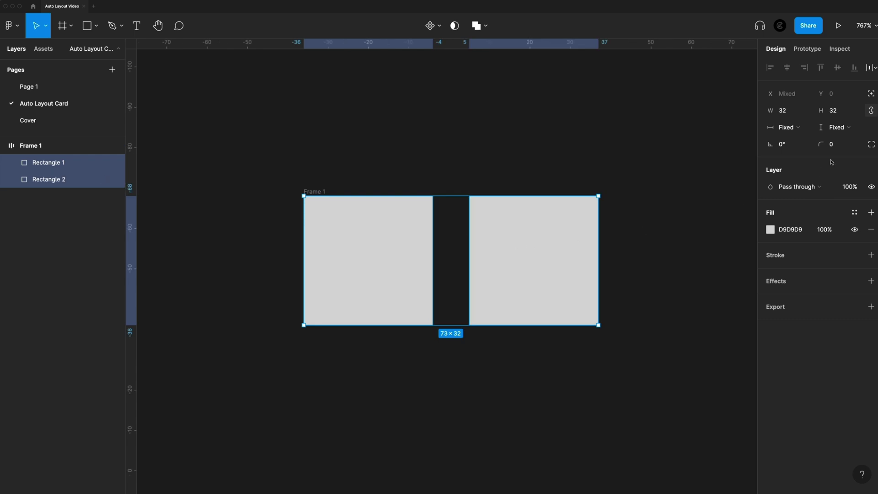
pyautogui.click(837, 145)
pyautogui.write('12')
pyautogui.press('Return')
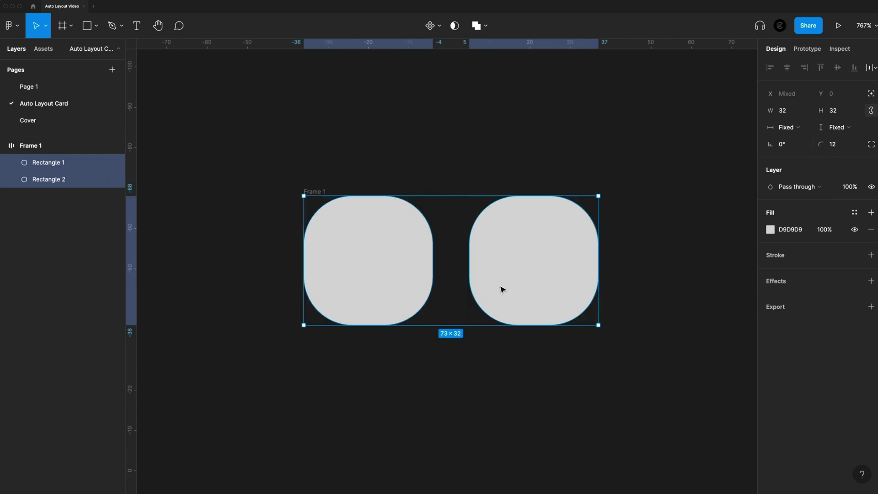
# Add a black outside stroke to both squares.
pyautogui.click(871, 255)
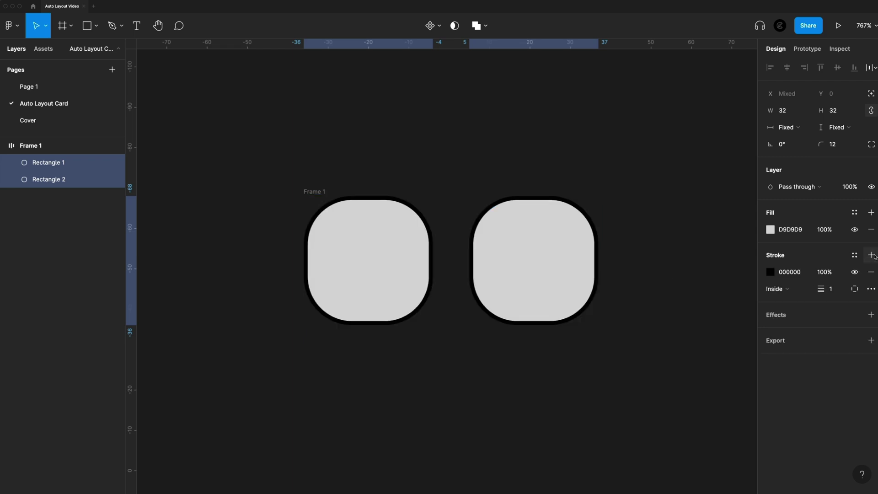
pyautogui.click(777, 289)
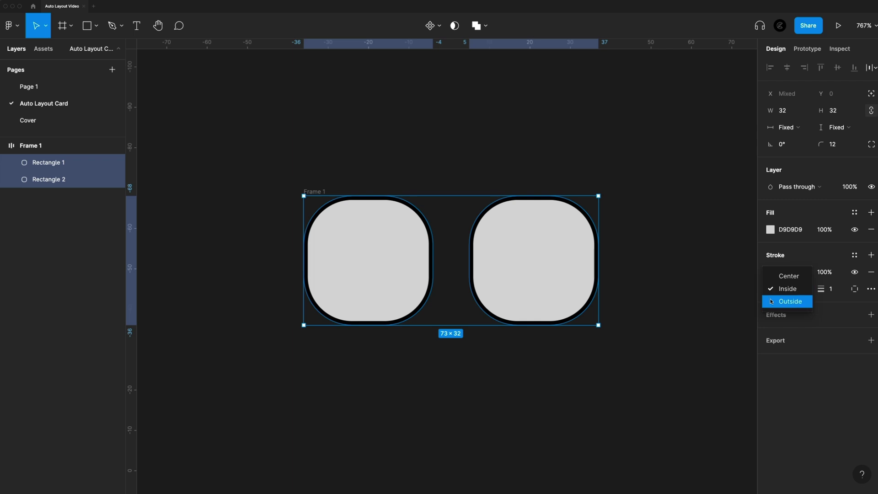
pyautogui.click(796, 302)
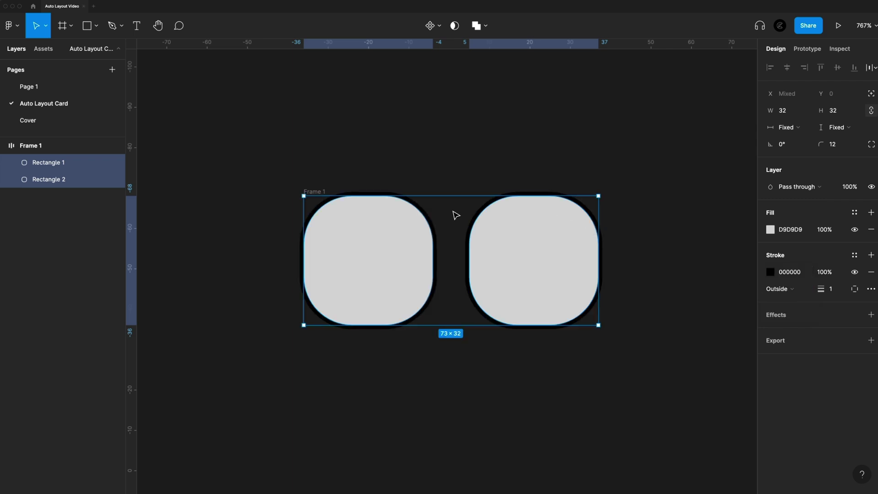
# Set Frame 1's strokes to 'Included in layout' so it grows to 77×34.
pyautogui.scroll(5, 390, 196)
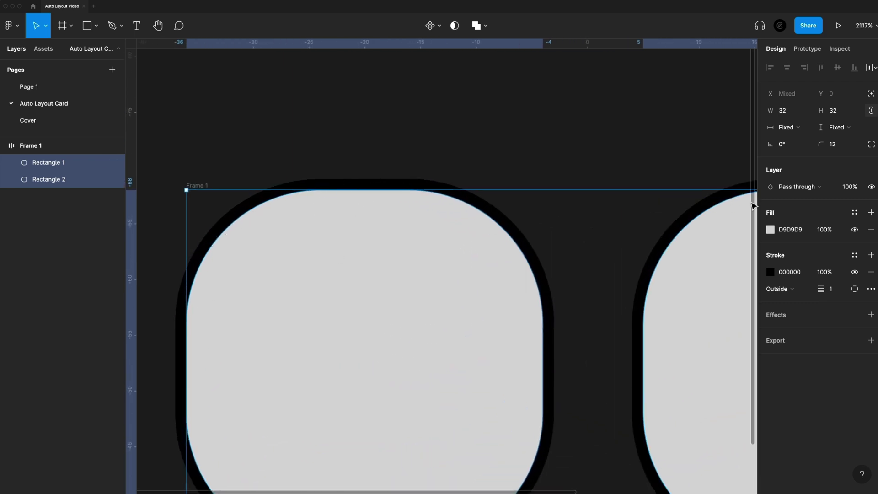
pyautogui.click(207, 189)
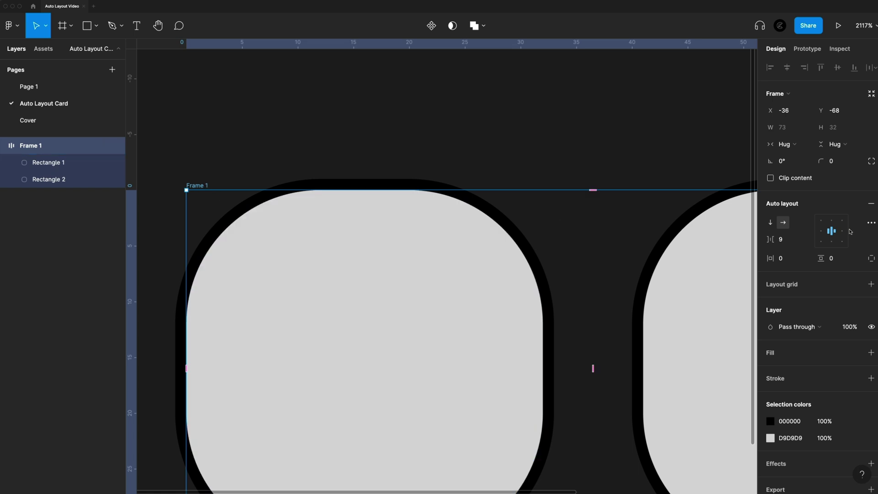
pyautogui.click(872, 224)
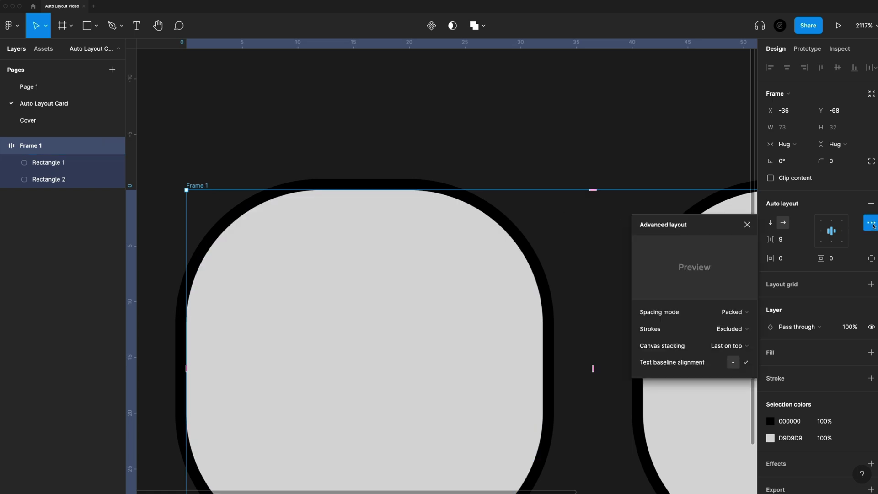
pyautogui.click(735, 331)
pyautogui.click(735, 316)
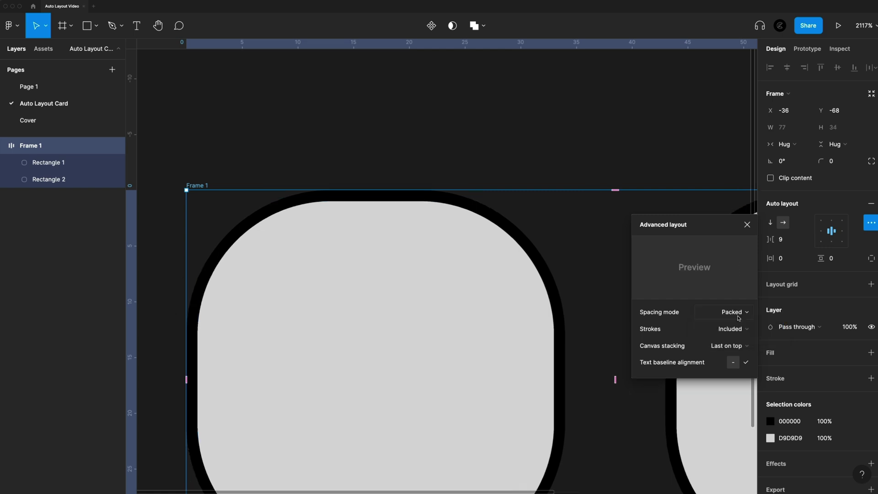
pyautogui.hotkey('shift', '2')
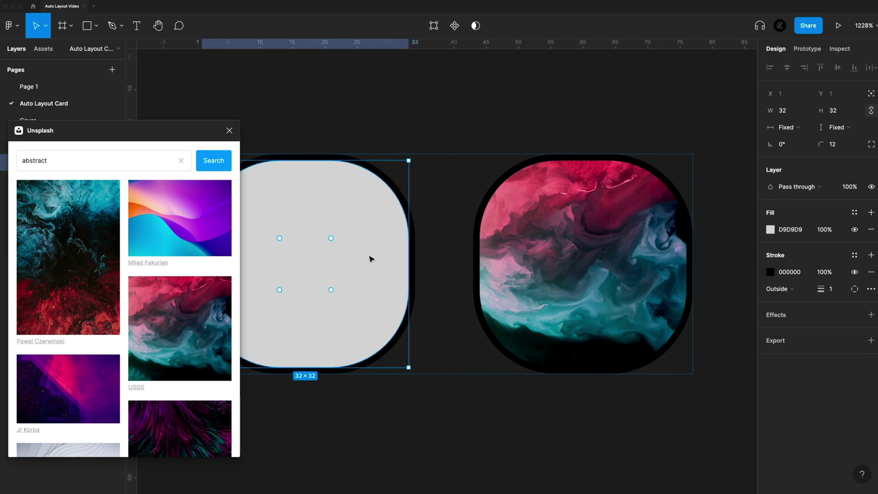
# Fill the left rounded shape with the pink marble Unsplash image.
pyautogui.scroll(-3, 160, 318)
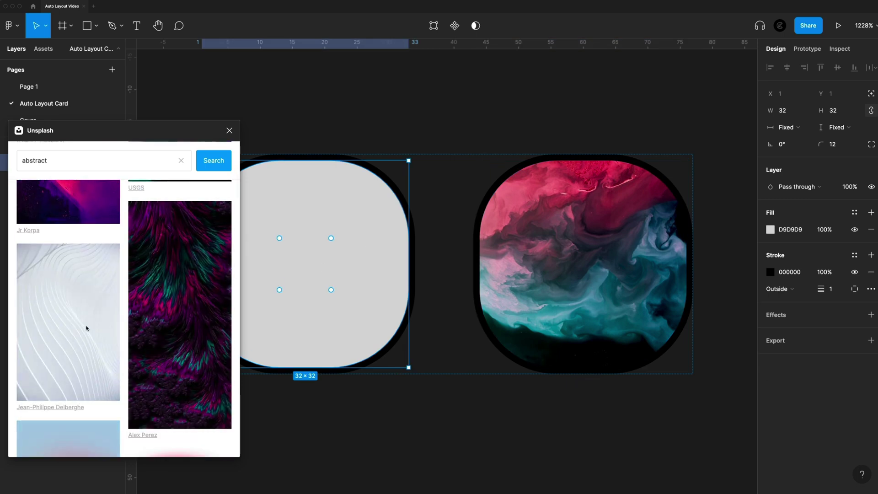
pyautogui.scroll(-5, 89, 328)
pyautogui.scroll(-3, 95, 329)
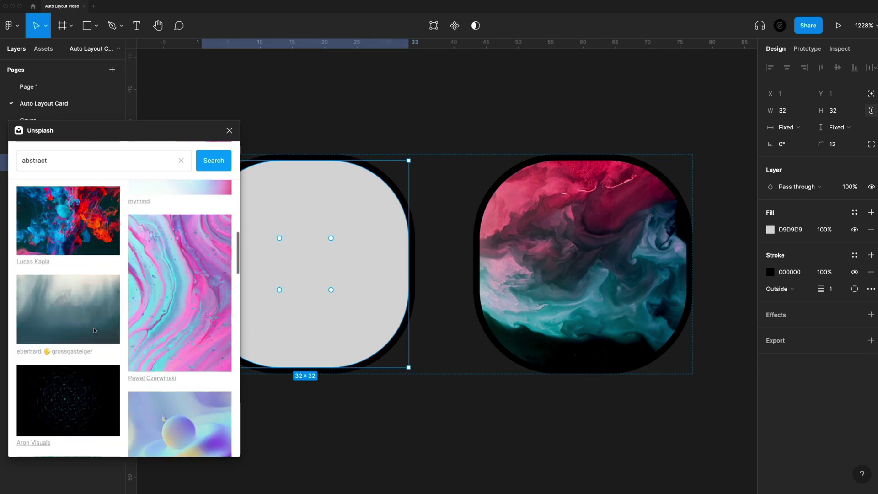
pyautogui.click(160, 305)
# Drag Frame 1's spacing to -8 so the images overlap.
pyautogui.hotkey('ctrl', 'a')
pyautogui.hotkey('shift', 'a')
pyautogui.scroll(-3, 421, 284)
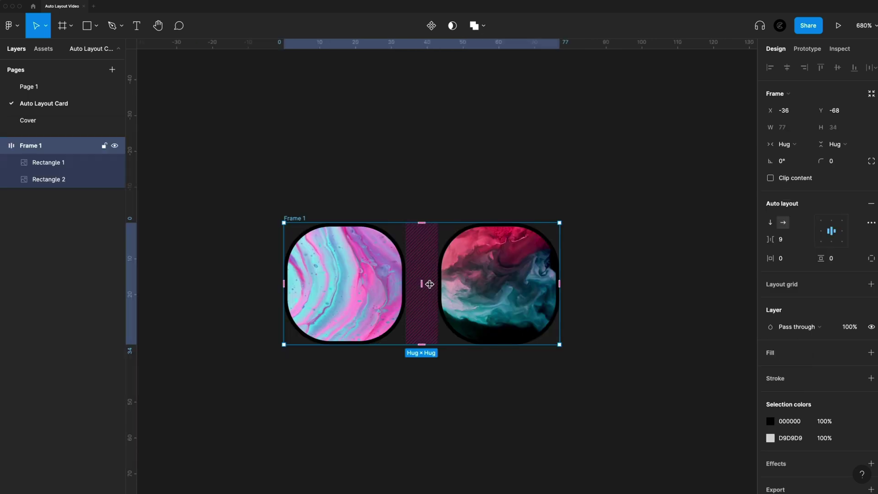
pyautogui.moveTo(409, 284); pyautogui.dragTo(391, 284)
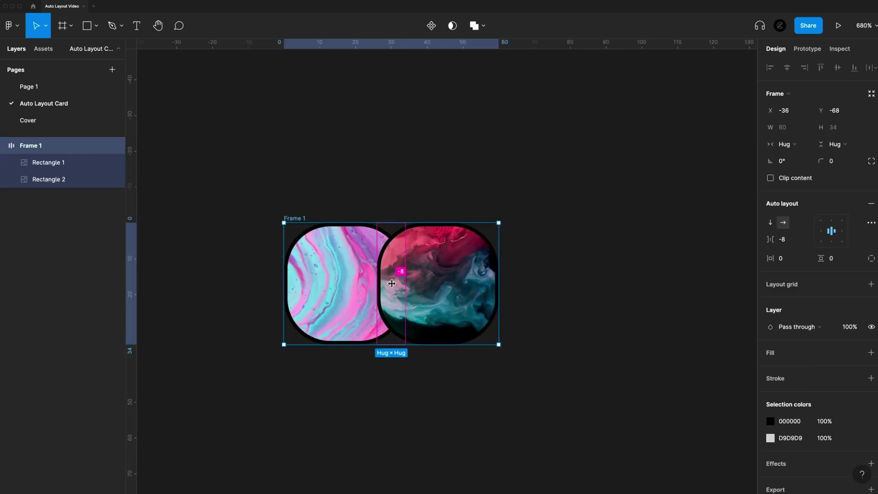
# Paste a copy of the image rectangle into Frame 1 as a third tile.
pyautogui.click(444, 285)
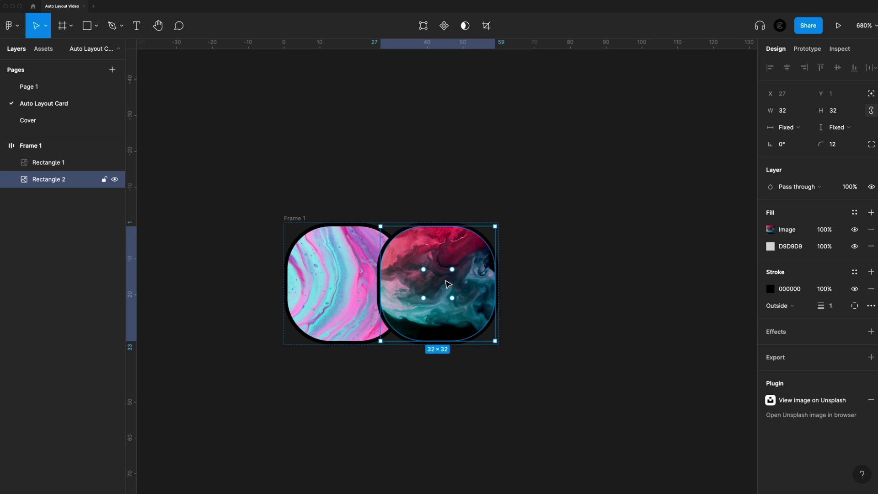
pyautogui.hotkey('ctrl', 'v')
pyautogui.hotkey('ctrl', 'v')
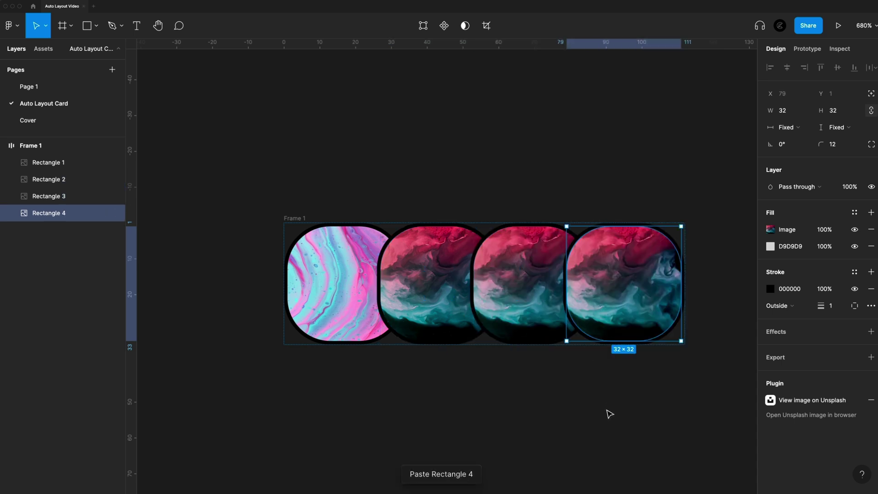
pyautogui.hscroll(5, 609, 414)
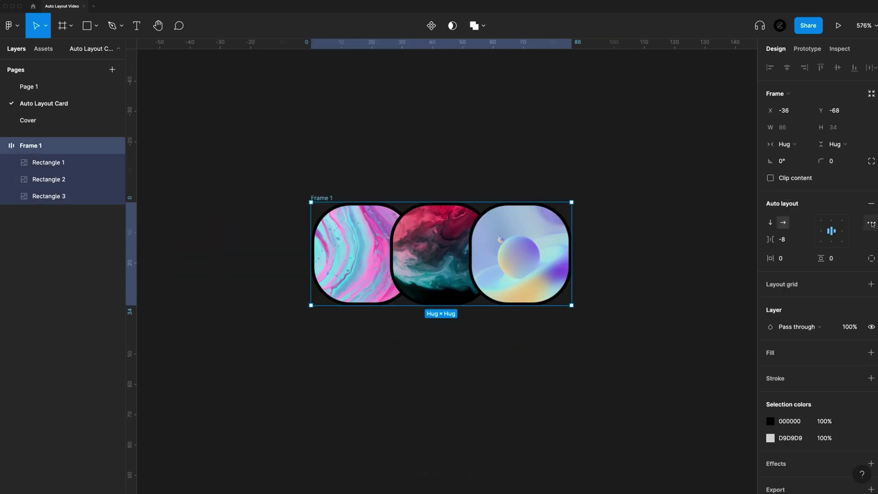
pyautogui.click(871, 222)
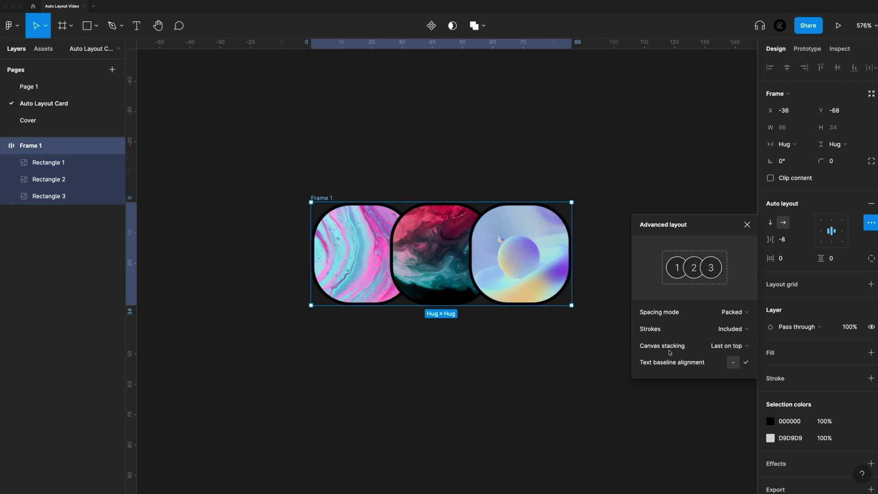
pyautogui.click(732, 345)
pyautogui.click(714, 331)
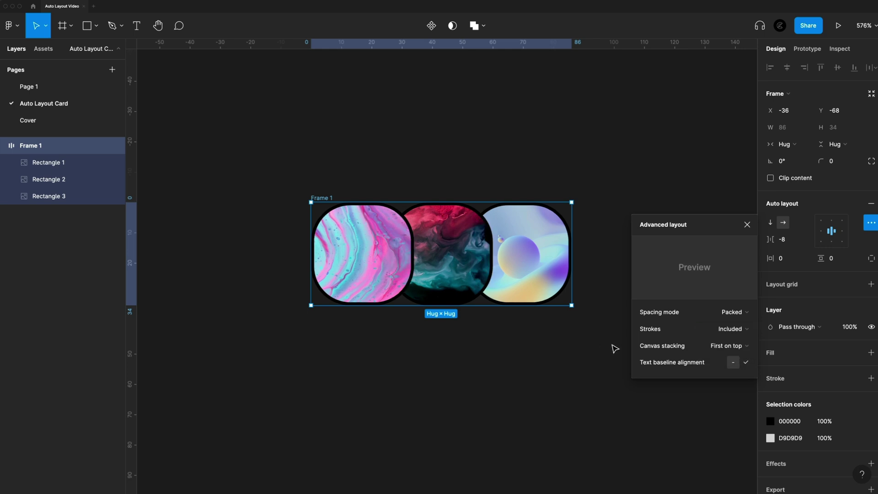
pyautogui.click(720, 350)
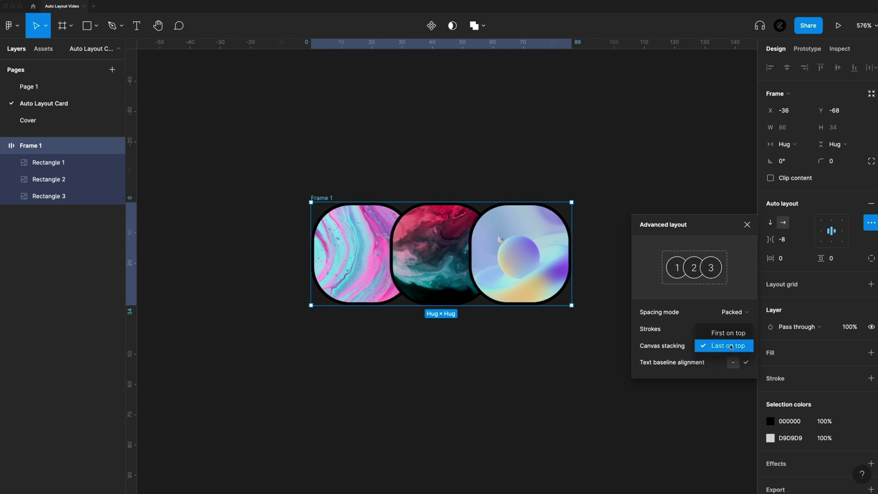
pyautogui.click(731, 346)
pyautogui.click(598, 329)
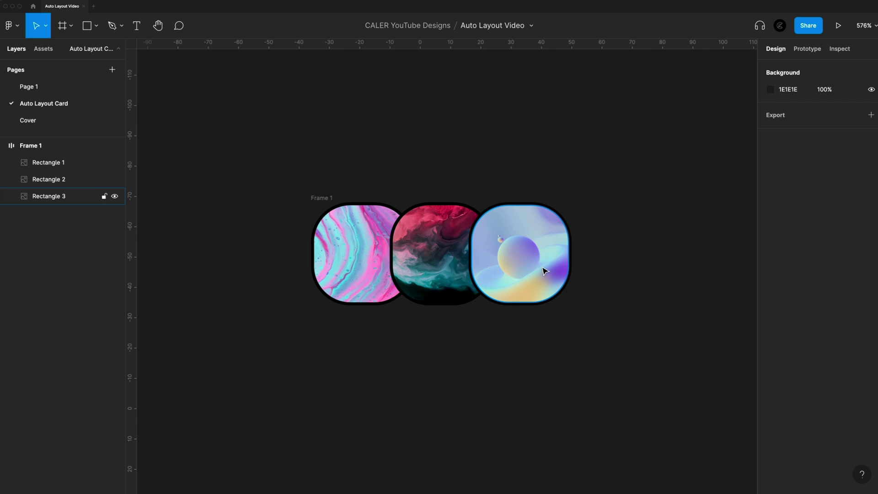
# Draw a rectangle and fill it red.
pyautogui.scroll(-5, 541, 268)
pyautogui.press('r')
pyautogui.moveTo(311, 243); pyautogui.dragTo(653, 391)
pyautogui.click(769, 212)
pyautogui.click(666, 439)
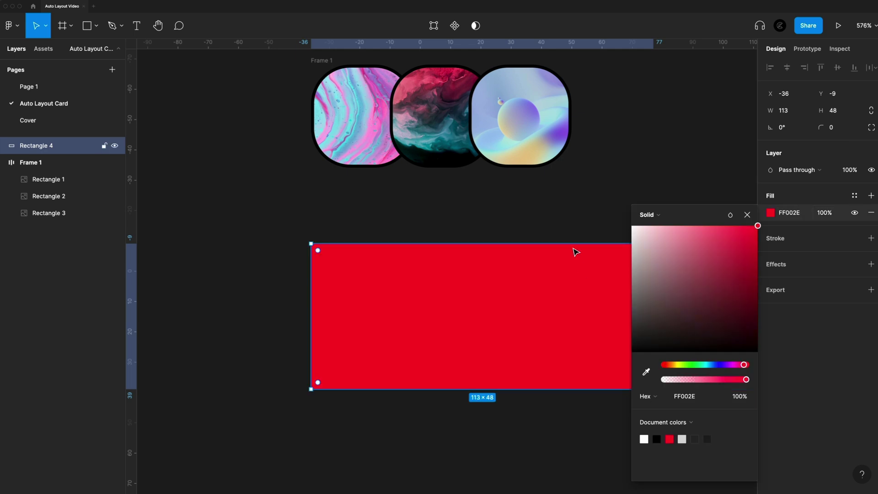
pyautogui.click(574, 214)
# Add a 'Button' text layer inside the red rectangle.
pyautogui.press('t')
pyautogui.click(453, 316)
pyautogui.write('Button')
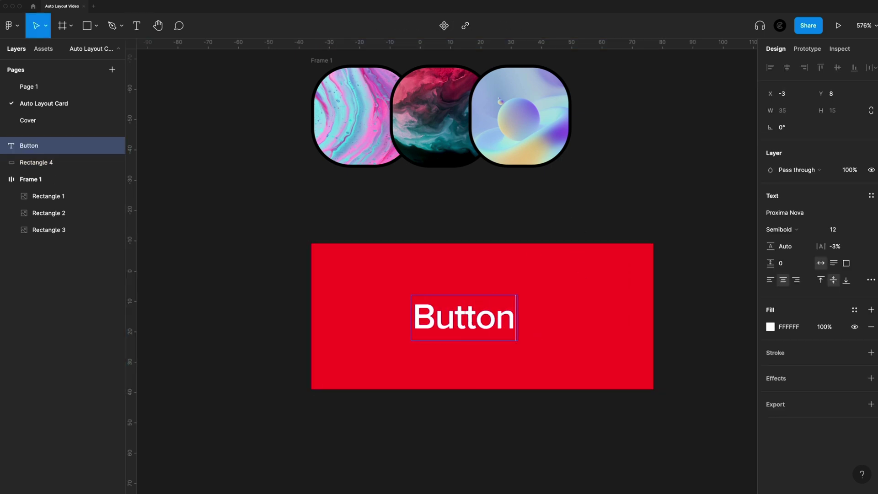
pyautogui.press('Escape')
# Wrap text and rectangle in centred auto layout with 25 horizontal, 13 vertical padding.
pyautogui.keyDown('shift'); pyautogui.click(649, 320); pyautogui.keyUp('shift')
pyautogui.hotkey('shift', 'a')
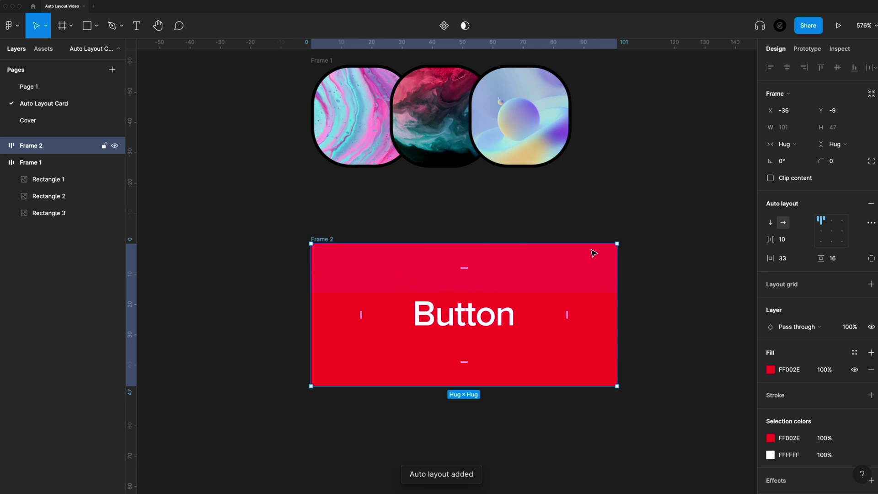
pyautogui.click(831, 231)
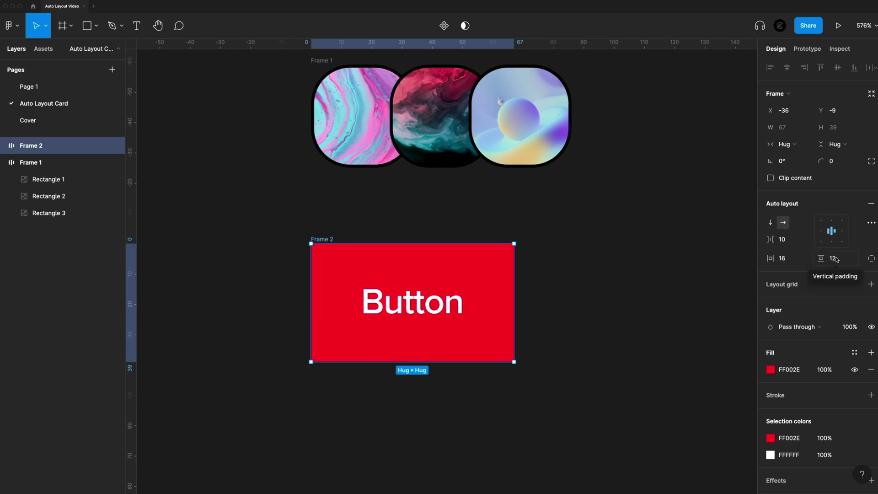
pyautogui.moveTo(418, 270)
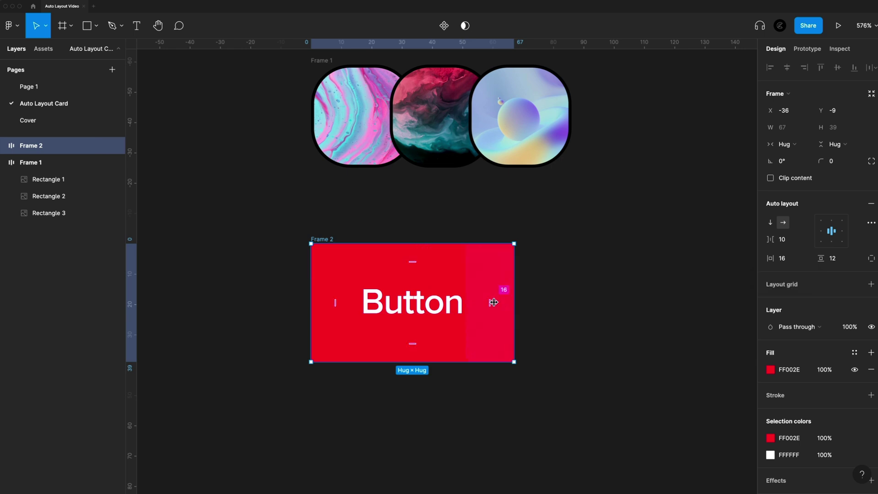
pyautogui.moveTo(414, 262)
pyautogui.mouseDown()
pyautogui.moveTo(411, 307)
pyautogui.moveTo(425, 249)
pyautogui.moveTo(427, 288)
pyautogui.moveTo(424, 248)
pyautogui.moveTo(430, 287)
pyautogui.moveTo(424, 255)
pyautogui.mouseUp()
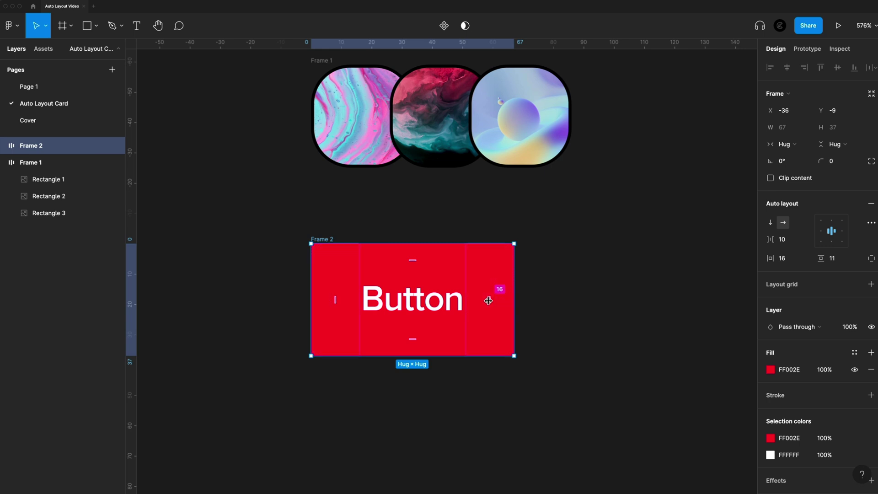
pyautogui.moveTo(488, 300); pyautogui.dragTo(471, 297)
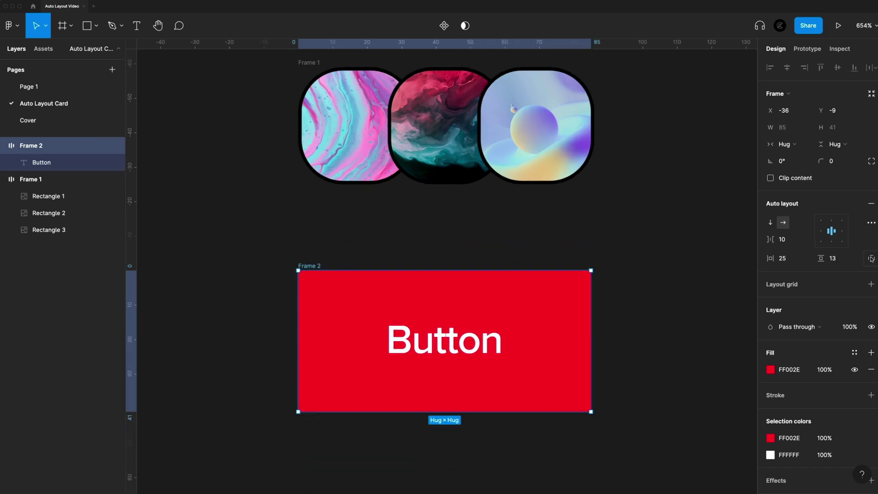
# Show per-side padding values and settle the top padding at 13.
pyautogui.click(871, 259)
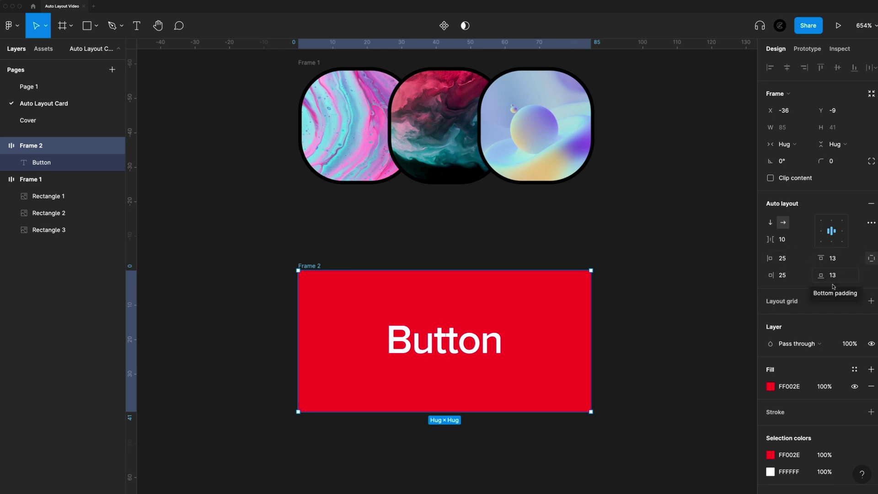
pyautogui.moveTo(821, 258)
pyautogui.mouseDown()
pyautogui.moveTo(846, 258)
pyautogui.moveTo(805, 259)
pyautogui.moveTo(822, 258)
pyautogui.mouseUp()
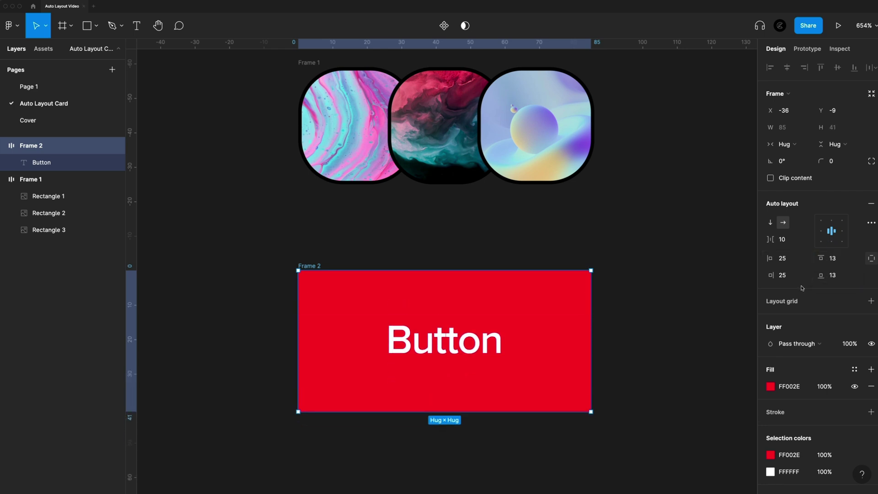
pyautogui.click(410, 239)
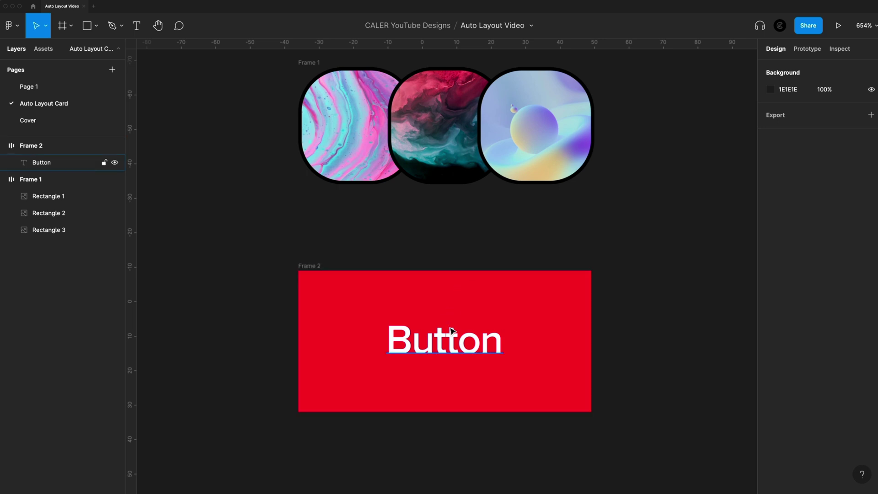
# Change the label to '+ 91k more' and trim the horizontal padding to 12.
pyautogui.doubleClick(442, 339)
pyautogui.write('+')
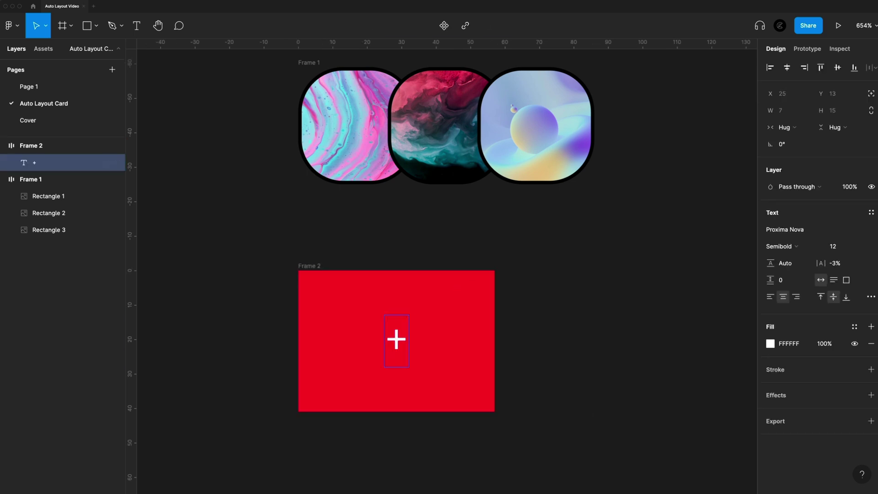
pyautogui.write(' 91k more')
pyautogui.press('Escape')
pyautogui.press('Escape')
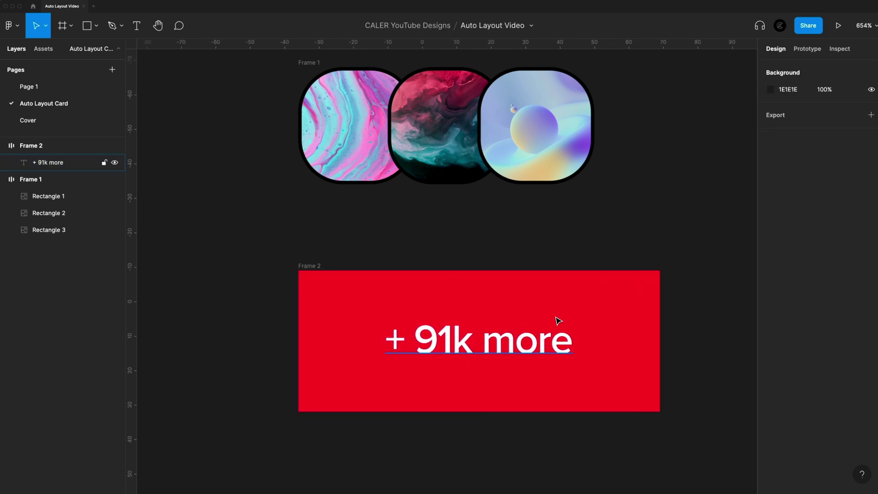
pyautogui.click(558, 313)
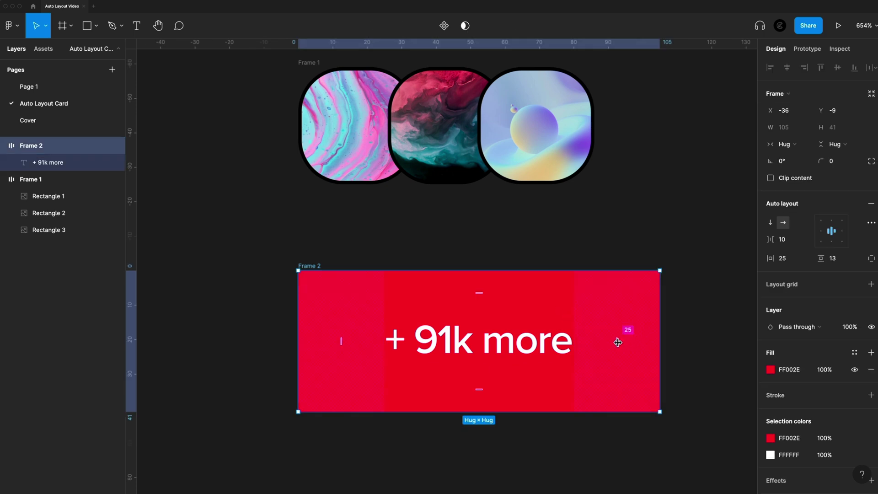
pyautogui.moveTo(619, 343); pyautogui.dragTo(533, 340)
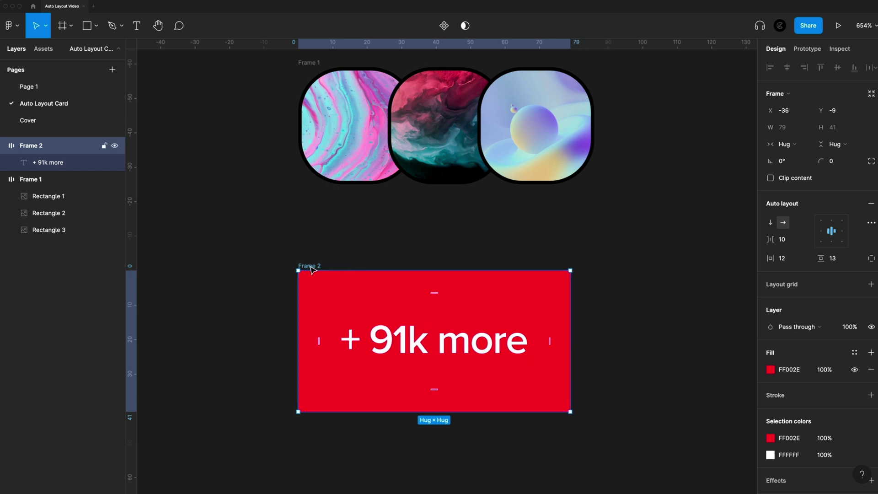
# Move the badge and add a new 'asdf' line to its label.
pyautogui.moveTo(308, 265); pyautogui.dragTo(437, 160)
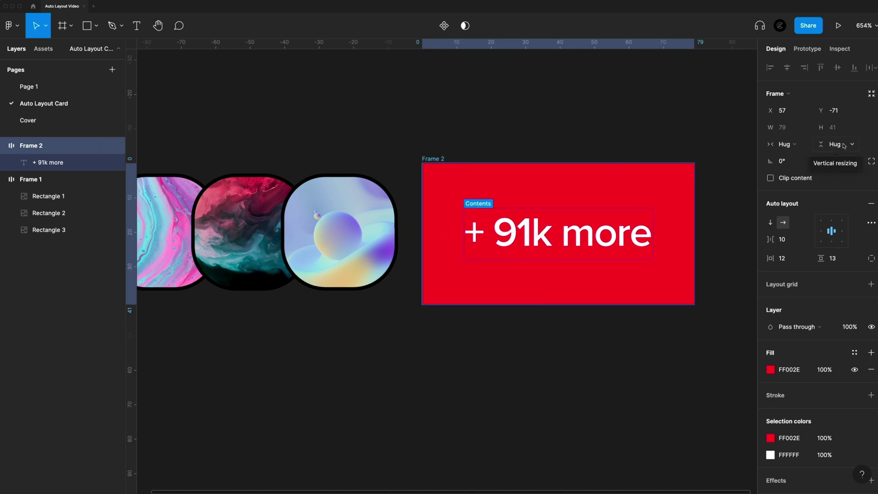
pyautogui.doubleClick(623, 232)
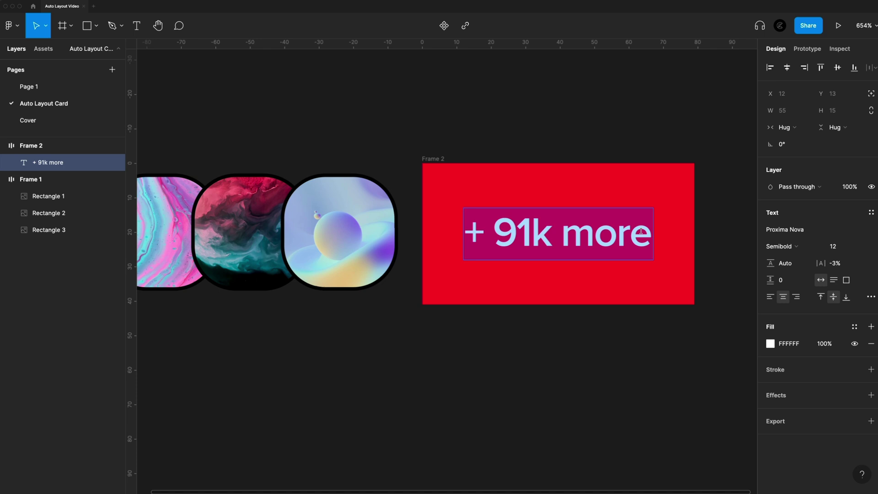
pyautogui.click(632, 234)
pyautogui.press('Right')
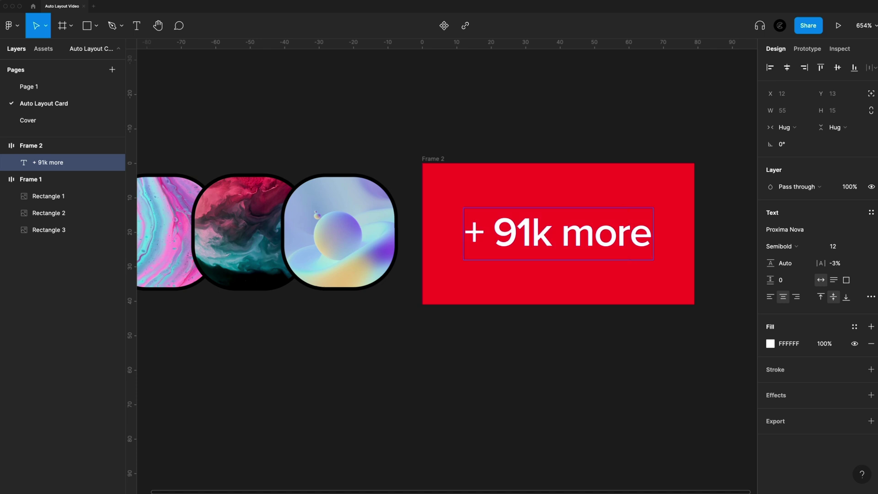
pyautogui.press('Return')
pyautogui.write('asdf')
pyautogui.press('Escape')
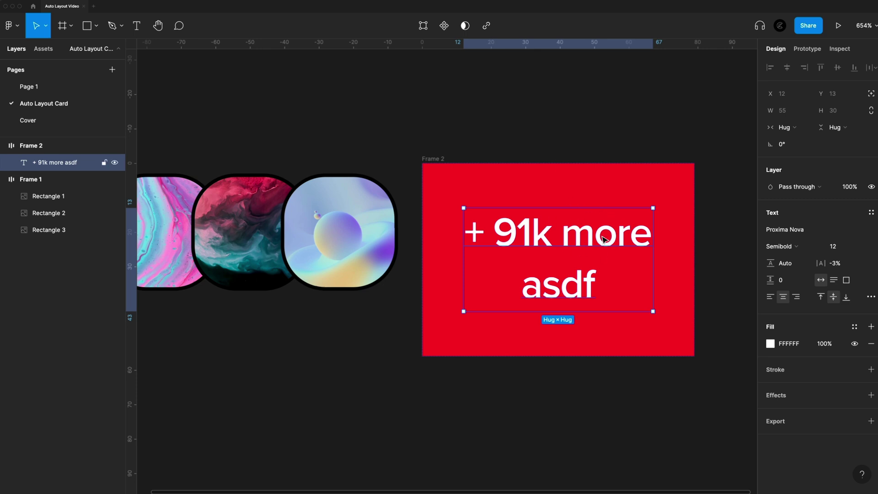
# Delete the stray 'asdf' so the badge reads just '+ 91k more'.
pyautogui.press('Return')
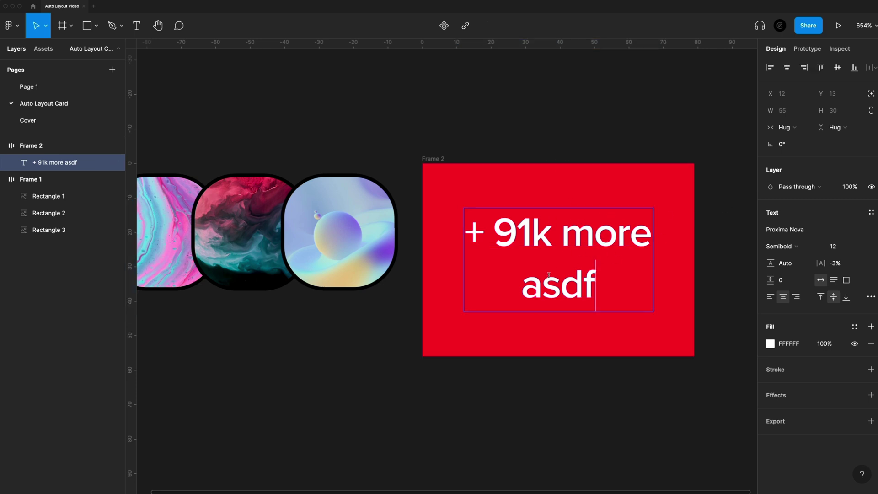
pyautogui.press('BackSpace')
pyautogui.press('BackSpace')
pyautogui.press('BackSpace')
pyautogui.press('BackSpace')
pyautogui.press('Escape')
pyautogui.press('Escape')
# Switch the badge to fixed height and resize it to 32 px tall.
pyautogui.click(784, 144)
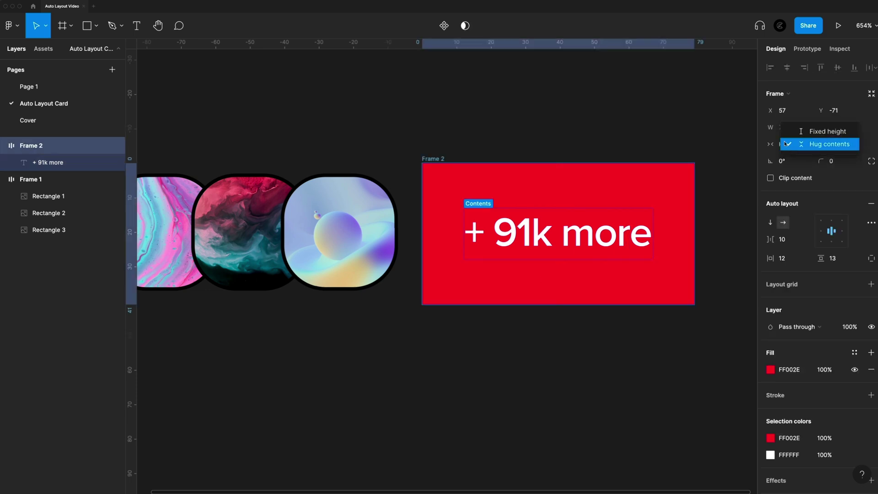
pyautogui.click(822, 133)
pyautogui.moveTo(542, 163)
pyautogui.mouseDown()
pyautogui.moveTo(542, 182)
pyautogui.moveTo(543, 173)
pyautogui.mouseUp()
pyautogui.moveTo(583, 304); pyautogui.dragTo(583, 283)
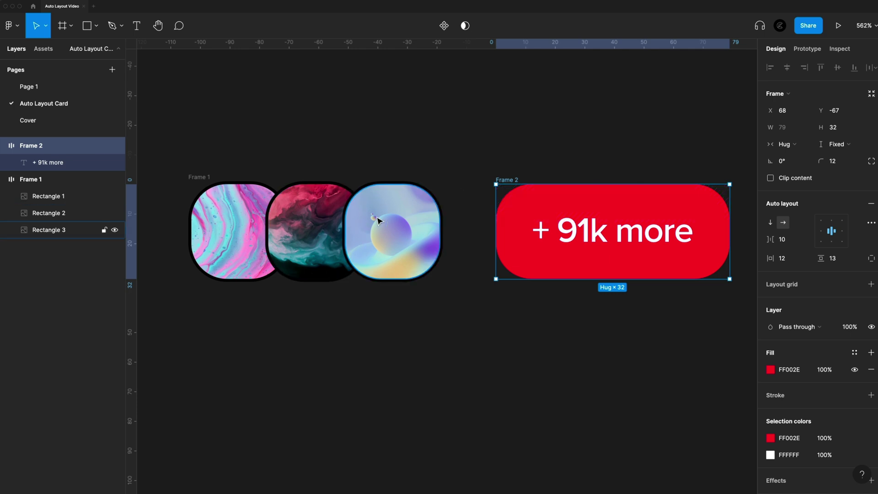
# Move the red badge into Frame 1 after Rectangle 3.
pyautogui.moveTo(510, 180); pyautogui.dragTo(432, 212)
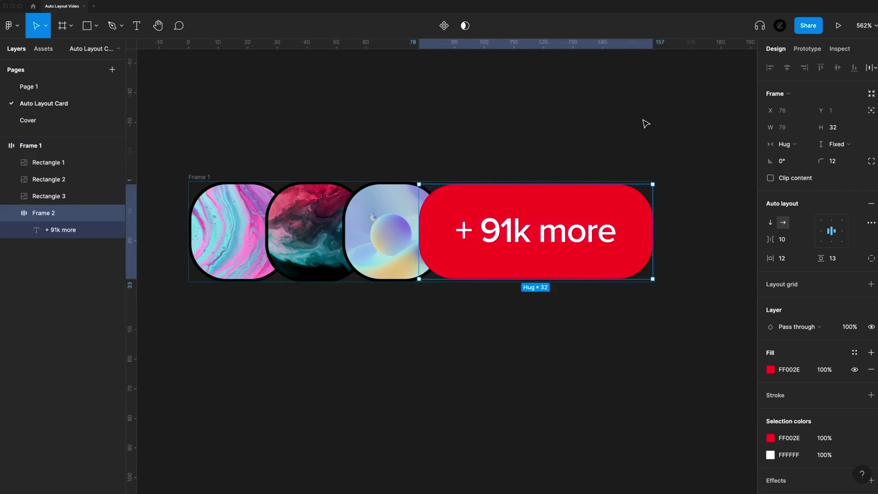
pyautogui.click(432, 149)
pyautogui.scroll(-2, 544, 211)
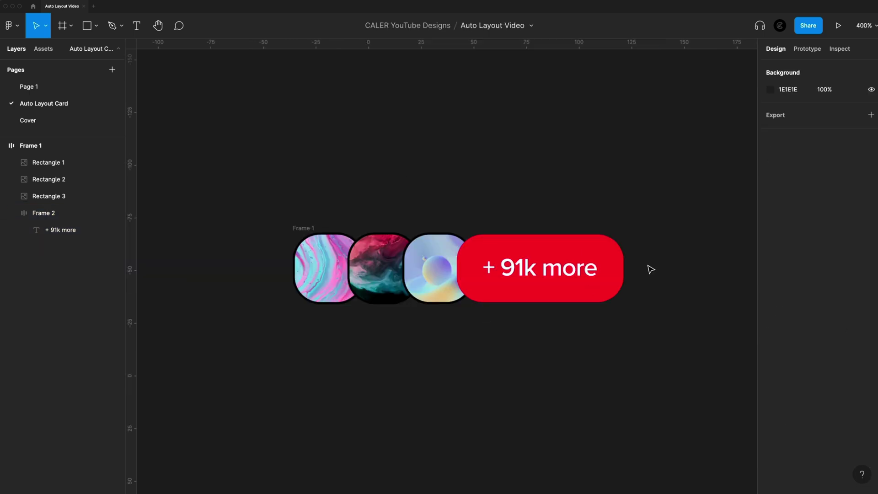
# Rename Frame 1 to 'User in group'.
pyautogui.click(303, 227)
pyautogui.doubleClick(302, 227)
pyautogui.write('User in group')
pyautogui.press('Return')
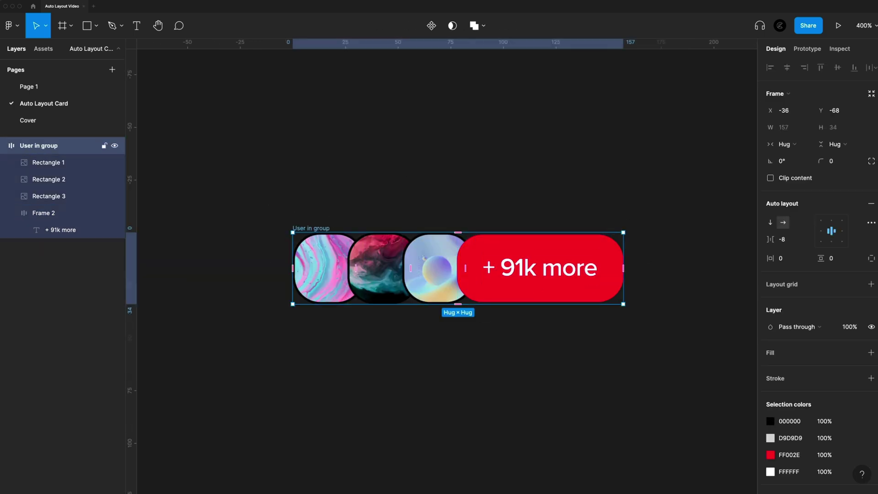
# Add a 'Group Name' text layer just above the avatar row.
pyautogui.click(507, 187)
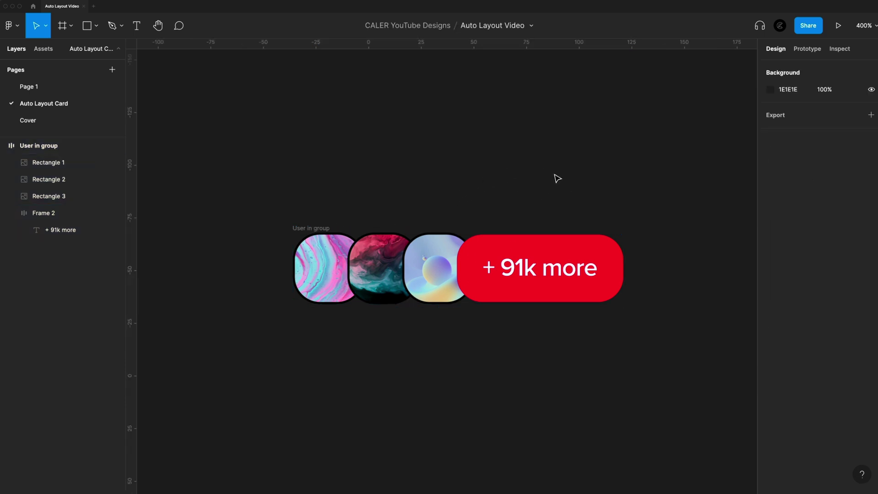
pyautogui.scroll(3, 447, 159)
pyautogui.press('t')
pyautogui.click(359, 136)
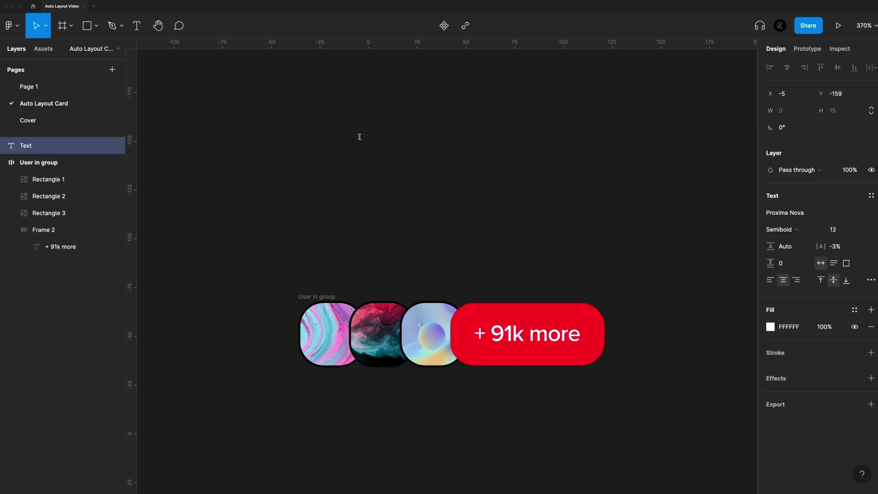
pyautogui.write('Group Name')
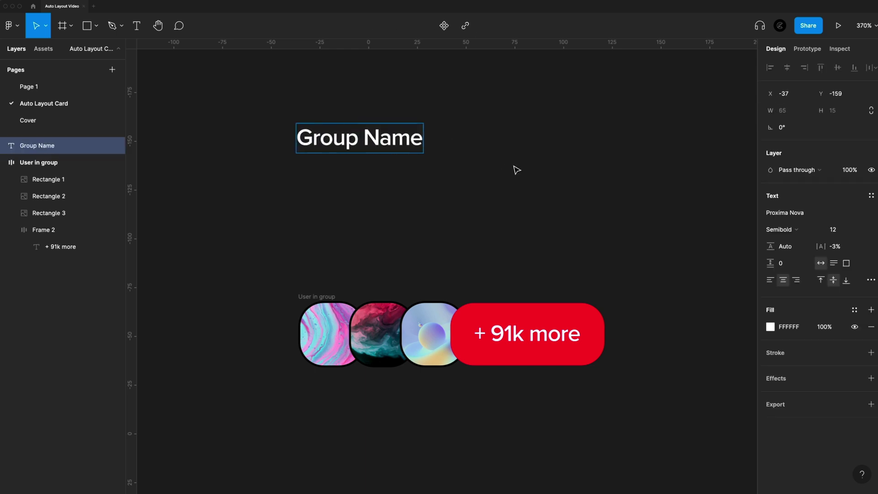
pyautogui.press('Escape')
pyautogui.moveTo(393, 147); pyautogui.dragTo(446, 160)
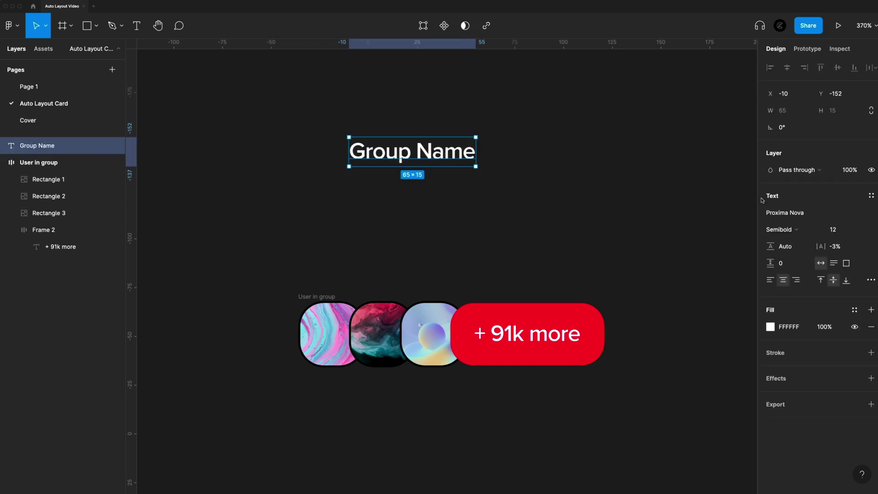
# Set the Group Name text to size 20, Medium weight.
pyautogui.click(847, 231)
pyautogui.press('Return')
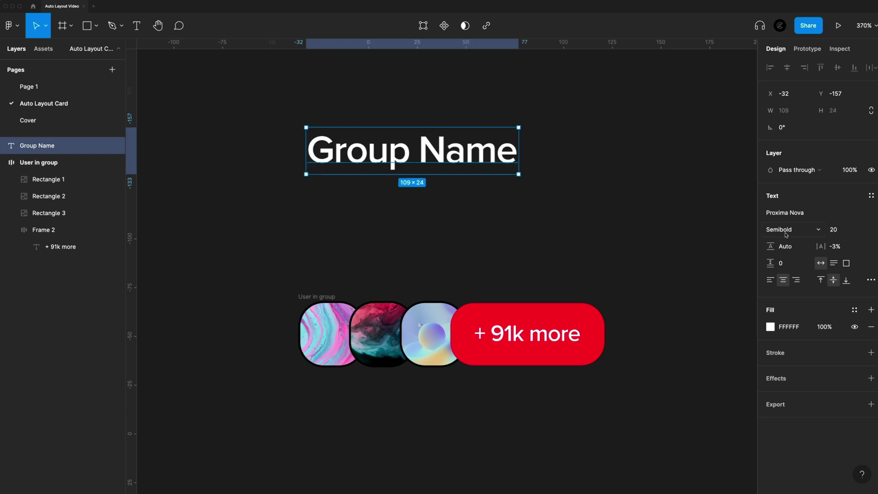
pyautogui.click(795, 229)
pyautogui.click(798, 208)
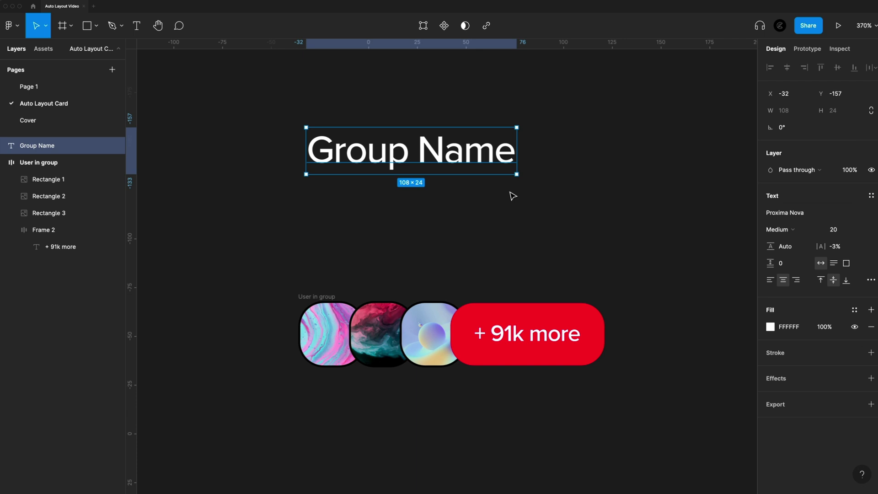
# Duplicate Group Name below itself and stack both copies in a vertical auto layout.
pyautogui.moveTo(476, 157); pyautogui.dragTo(479, 207)
pyautogui.keyDown('shift'); pyautogui.click(426, 134); pyautogui.keyUp('shift')
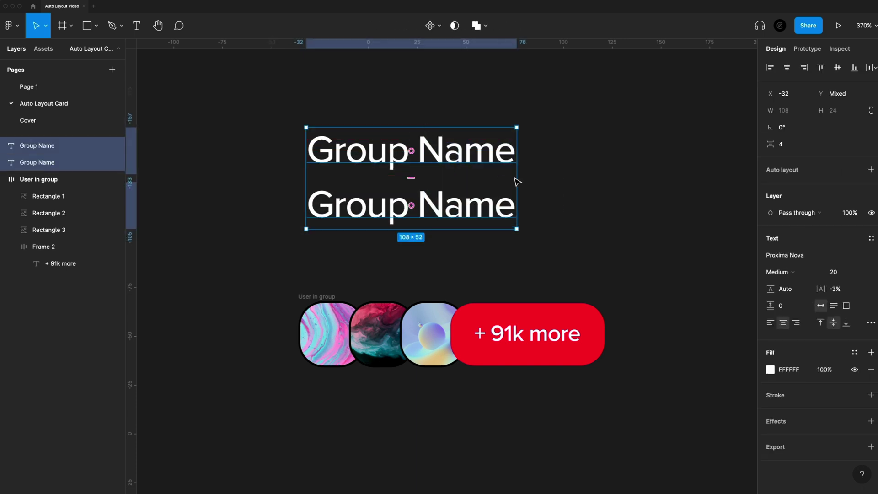
pyautogui.click(871, 170)
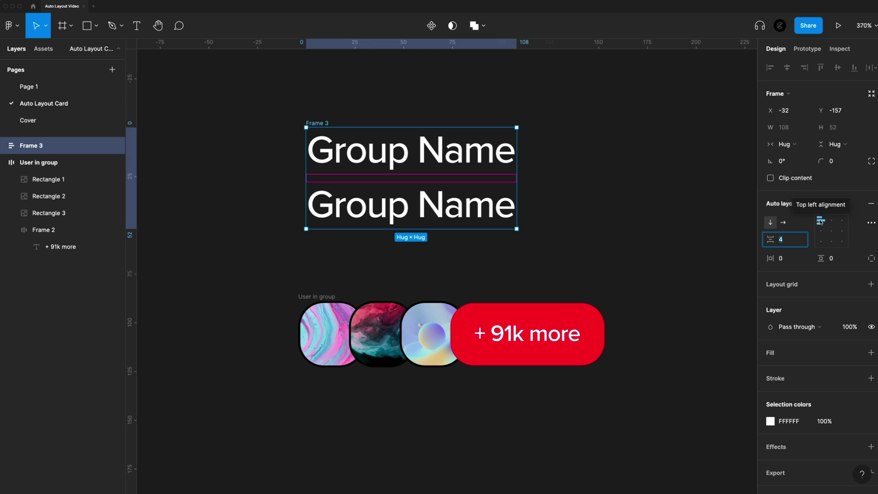
# Restyle the lower text to Regular weight, size 12, at 60% opacity.
pyautogui.click(396, 212)
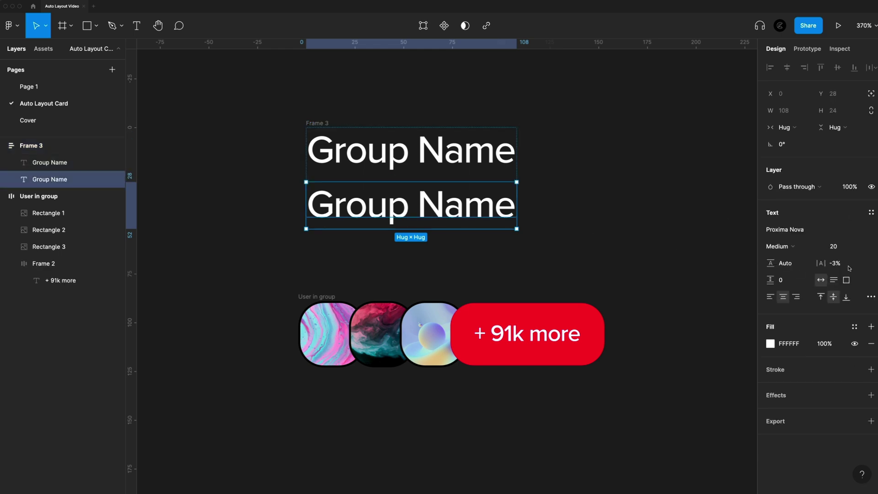
pyautogui.click(823, 248)
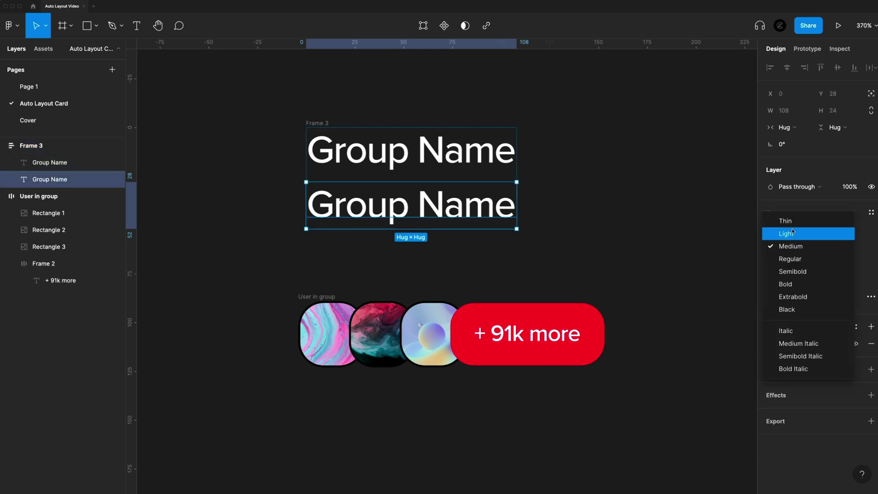
pyautogui.click(787, 259)
pyautogui.click(861, 247)
pyautogui.click(841, 192)
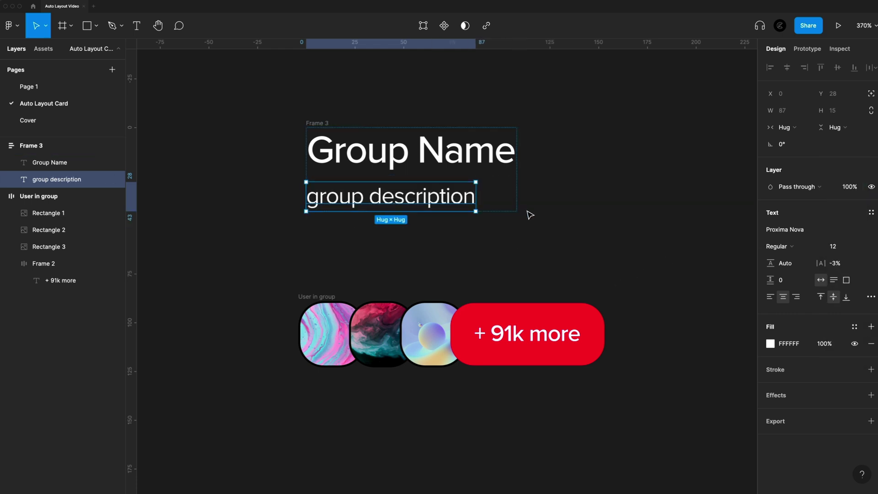
pyautogui.press('6')
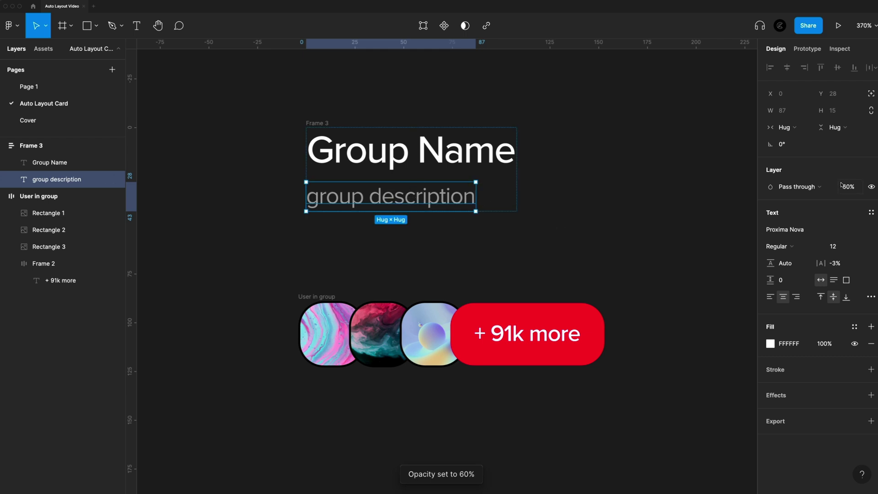
# Paste a copy of the third avatar image and enlarge it to 48×48 left of the text stack.
pyautogui.moveTo(327, 124); pyautogui.dragTo(402, 126)
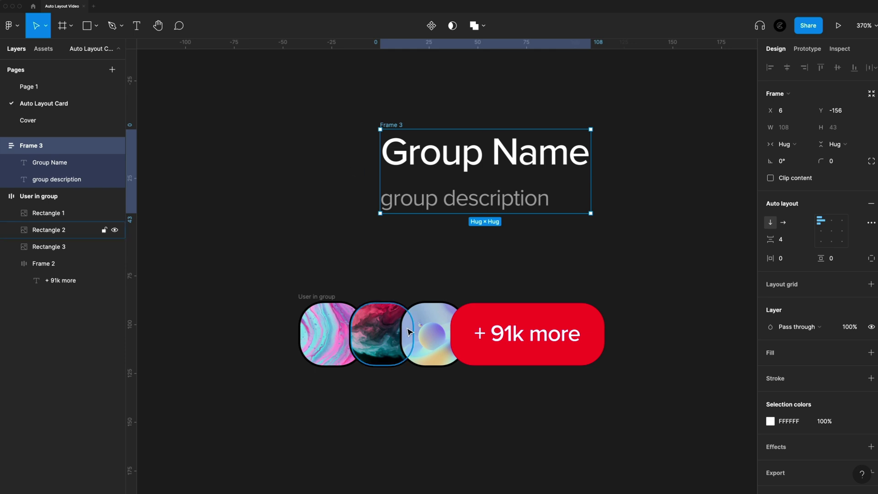
pyautogui.click(432, 328)
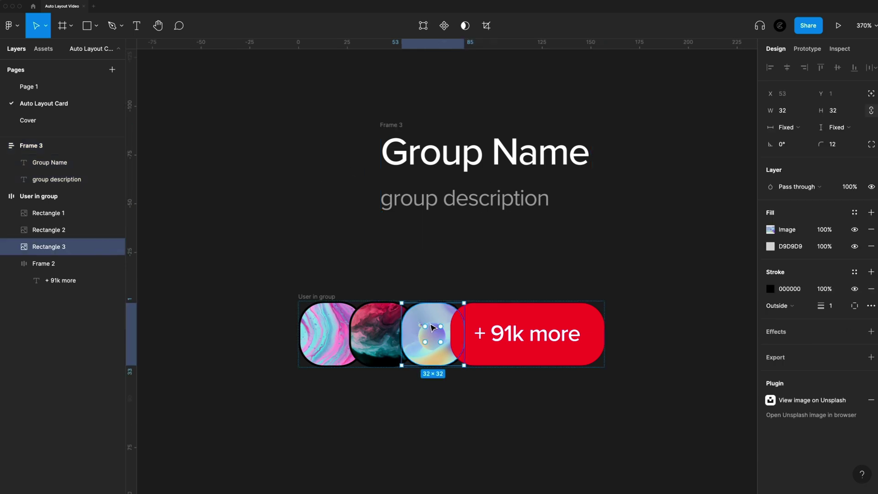
pyautogui.hotkey('ctrl', 'v')
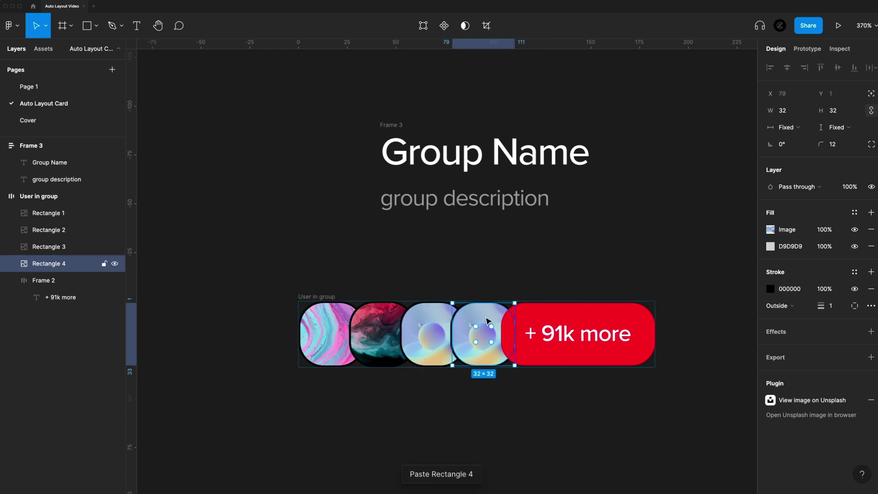
pyautogui.moveTo(481, 329); pyautogui.dragTo(274, 138)
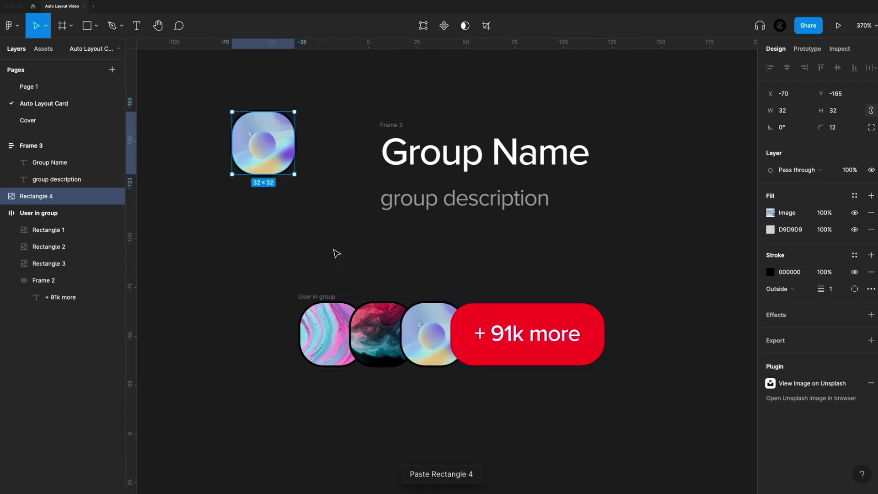
pyautogui.moveTo(294, 174); pyautogui.dragTo(313, 193)
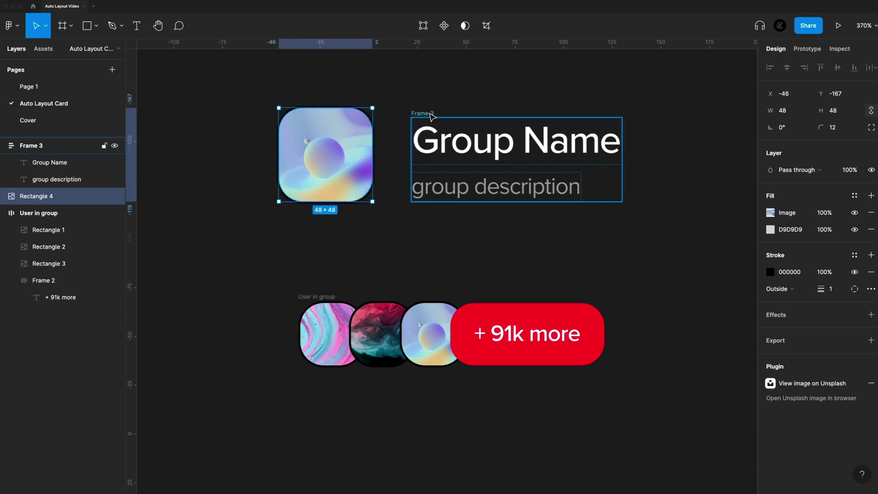
# Wrap Rectangle 4 and Frame 3 in a top-aligned horizontal auto layout with 16 spacing.
pyautogui.click(439, 128)
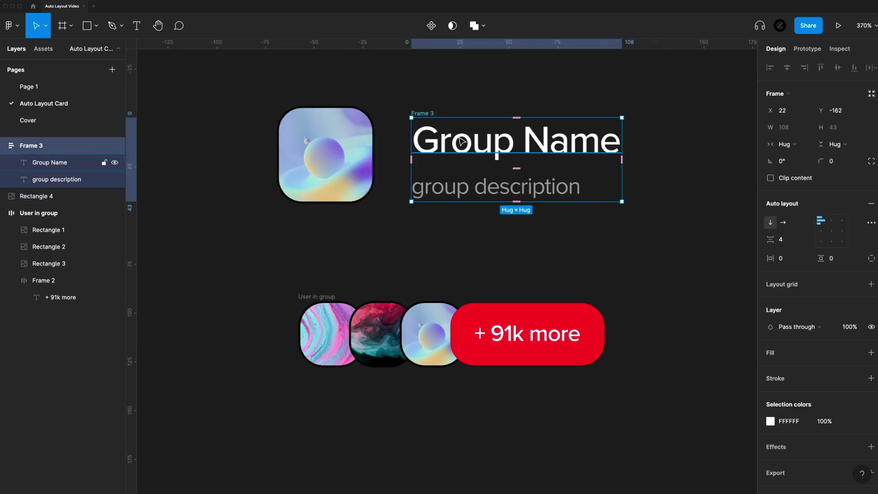
pyautogui.keyDown('shift'); pyautogui.click(357, 141); pyautogui.keyUp('shift')
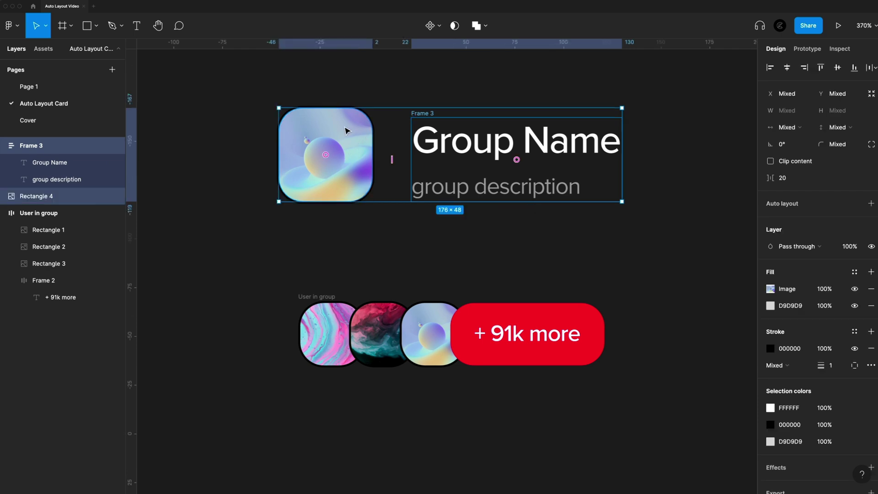
pyautogui.click(870, 203)
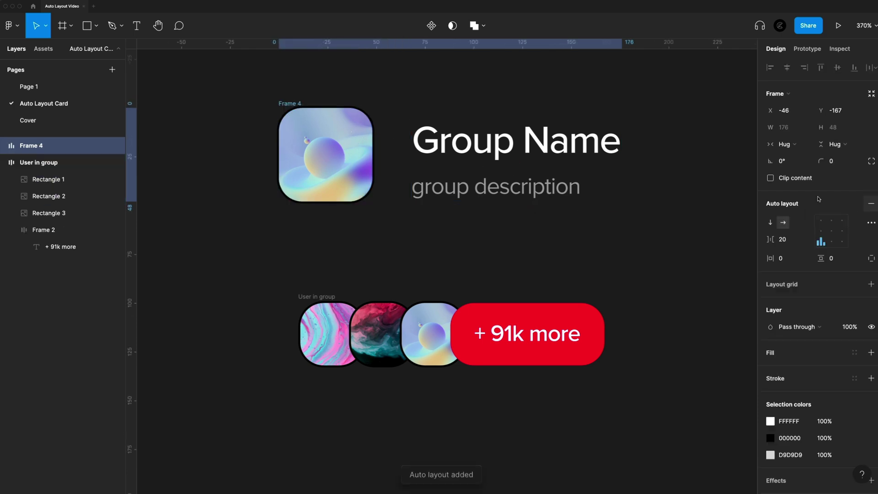
pyautogui.click(821, 220)
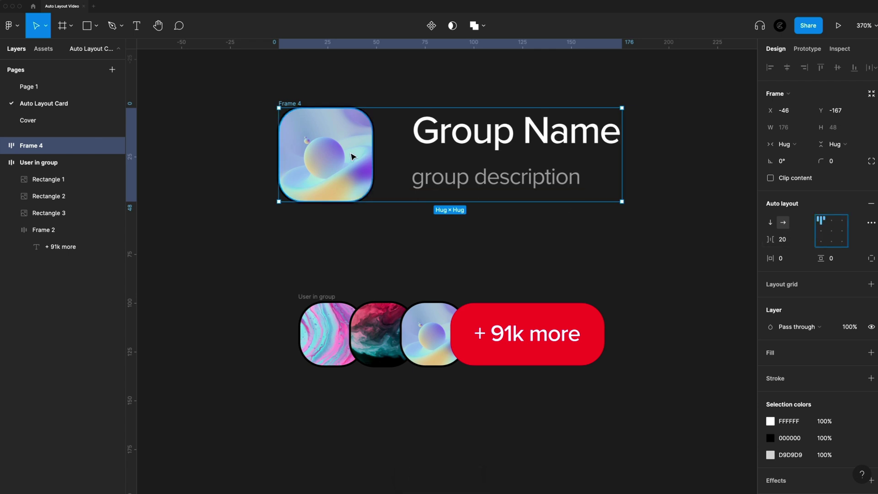
pyautogui.moveTo(396, 154); pyautogui.dragTo(389, 154)
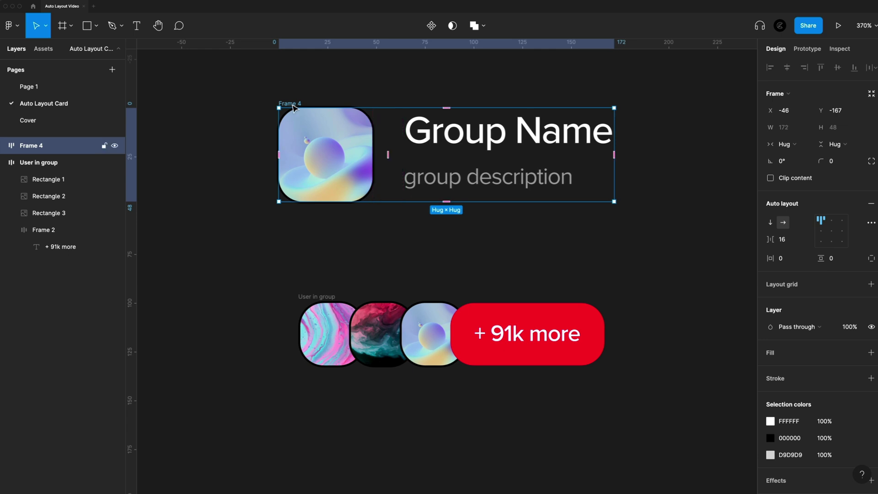
pyautogui.doubleClick(288, 103)
# Name the row 'Group Info', then stack it with the avatar row in a vertical auto layout named 'Card'.
pyautogui.write('Group Info')
pyautogui.press('Return')
pyautogui.scroll(-5, 445, 173)
pyautogui.moveTo(293, 94); pyautogui.dragTo(607, 325)
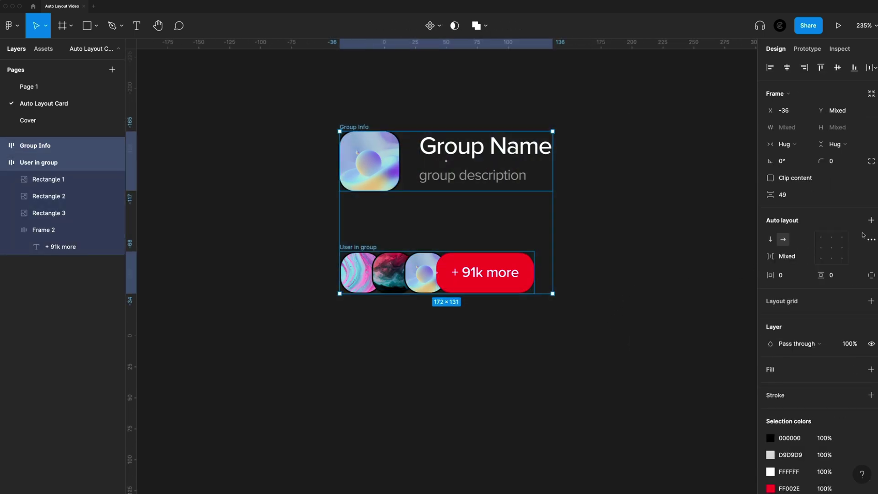
pyautogui.click(870, 220)
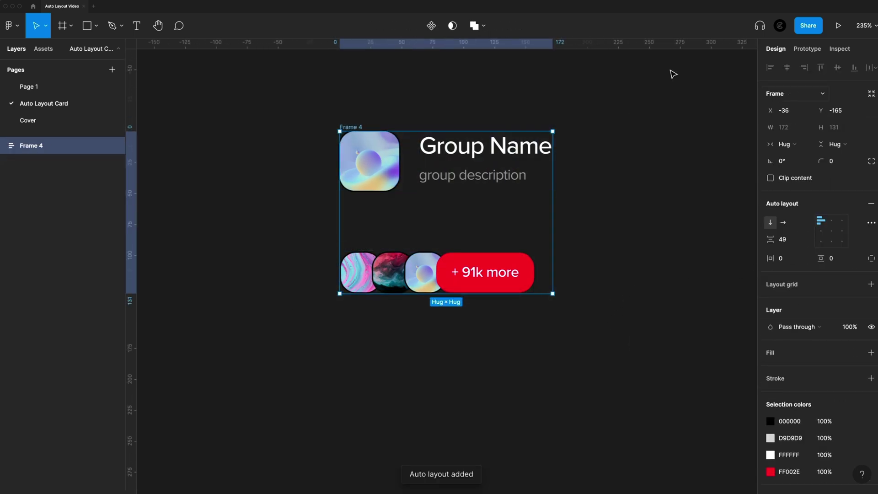
pyautogui.doubleClick(350, 127)
pyautogui.write('Card')
pyautogui.press('Return')
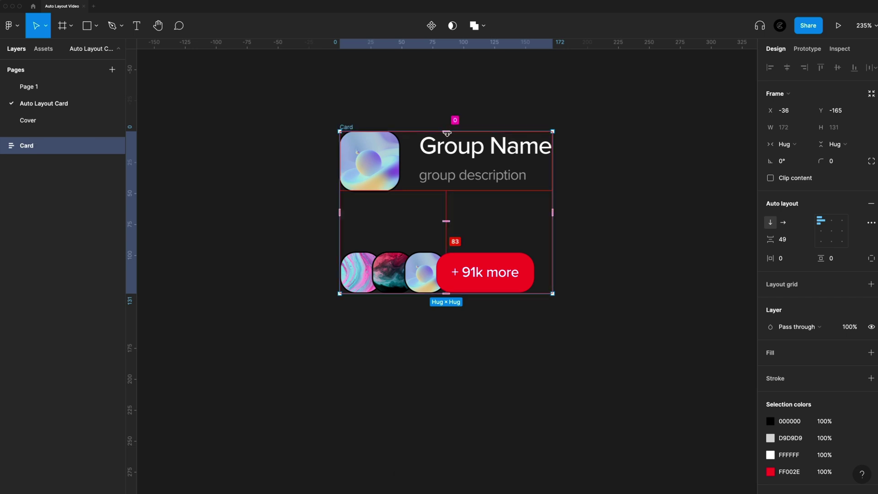
# Give Card 16 padding, a solid black 000000 fill and 16 corner radius.
pyautogui.moveTo(447, 133); pyautogui.dragTo(456, 151)
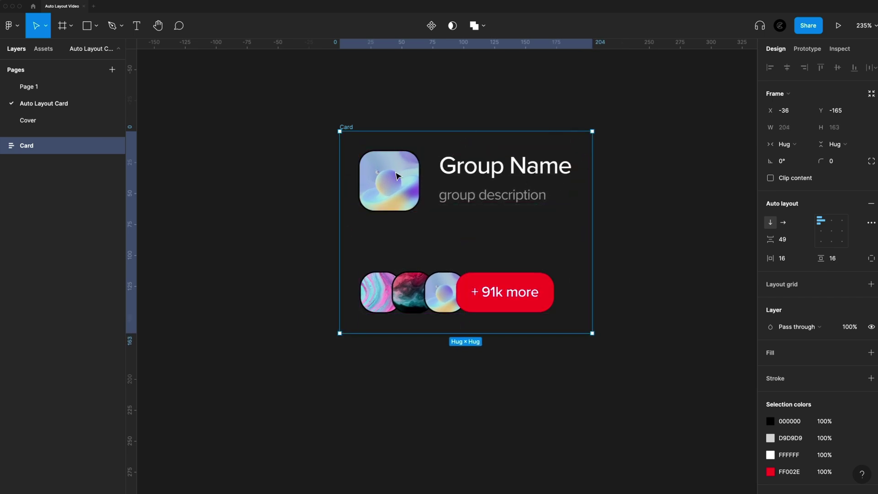
pyautogui.click(870, 352)
pyautogui.click(771, 369)
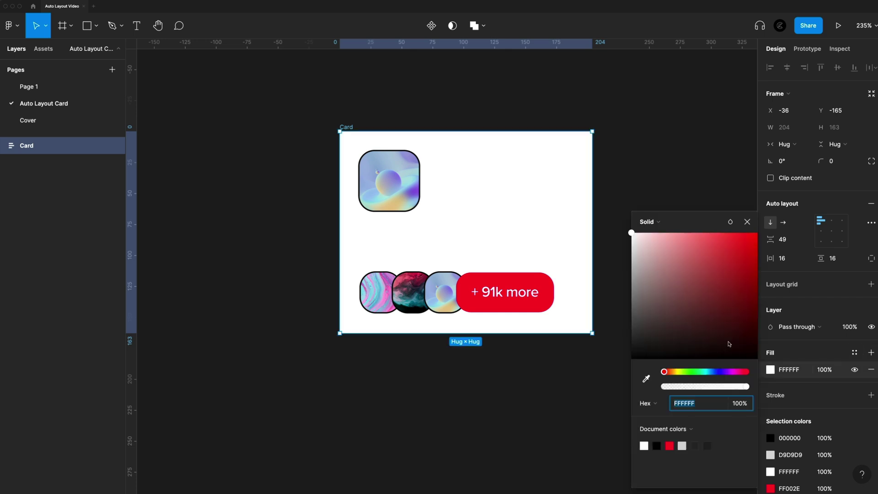
pyautogui.moveTo(729, 343); pyautogui.dragTo(632, 359)
pyautogui.click(840, 166)
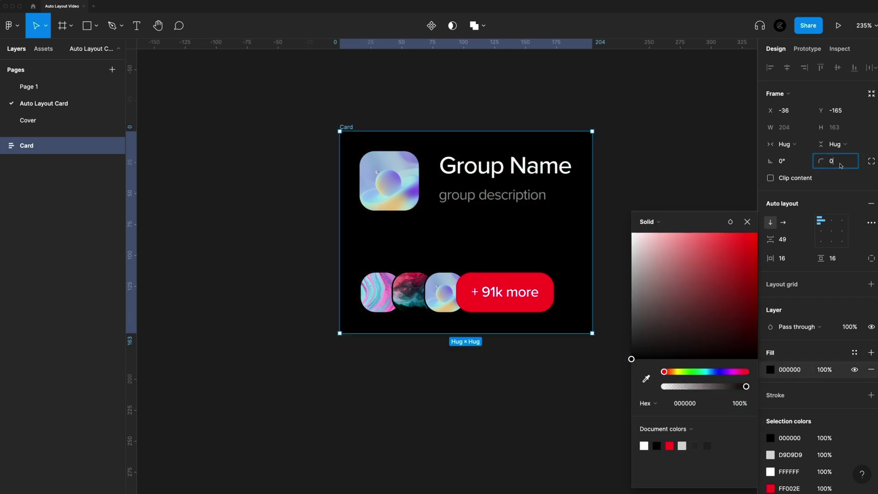
pyautogui.write('16')
pyautogui.press('Return')
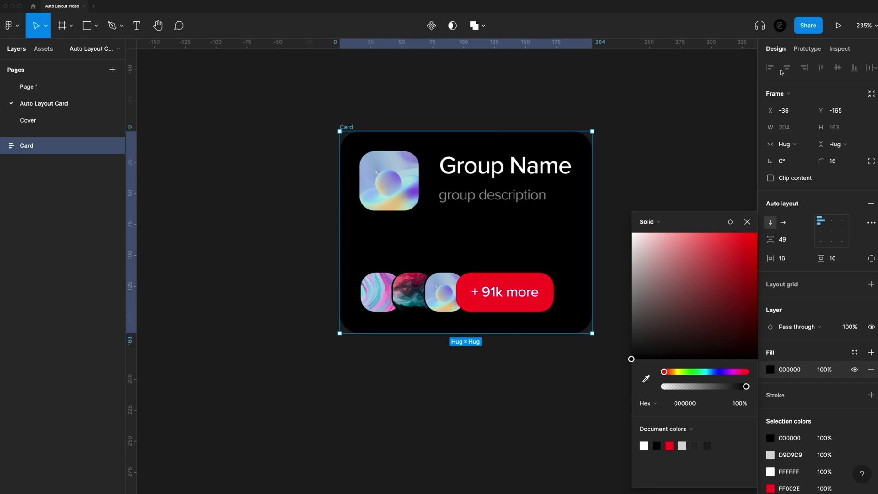
pyautogui.click(636, 174)
pyautogui.scroll(3, 636, 174)
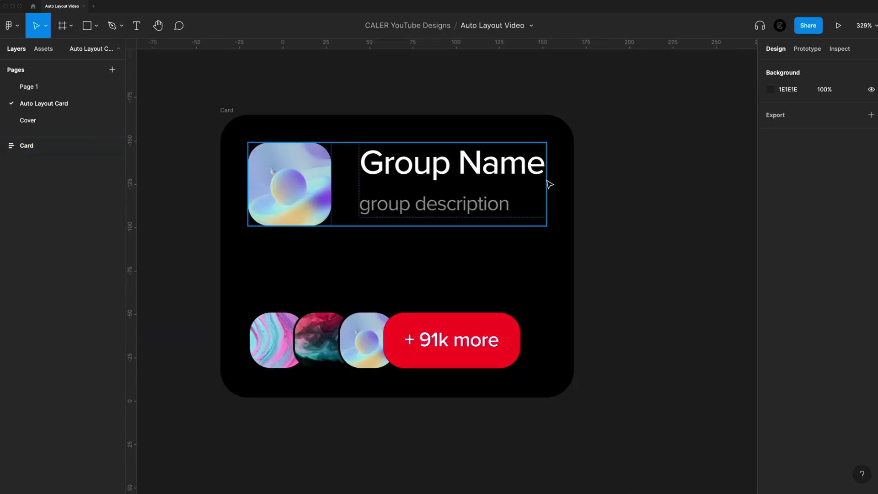
# Set Group Info to Fill container width and widen the Card to a fixed 270.
pyautogui.hscroll(-2, 550, 184)
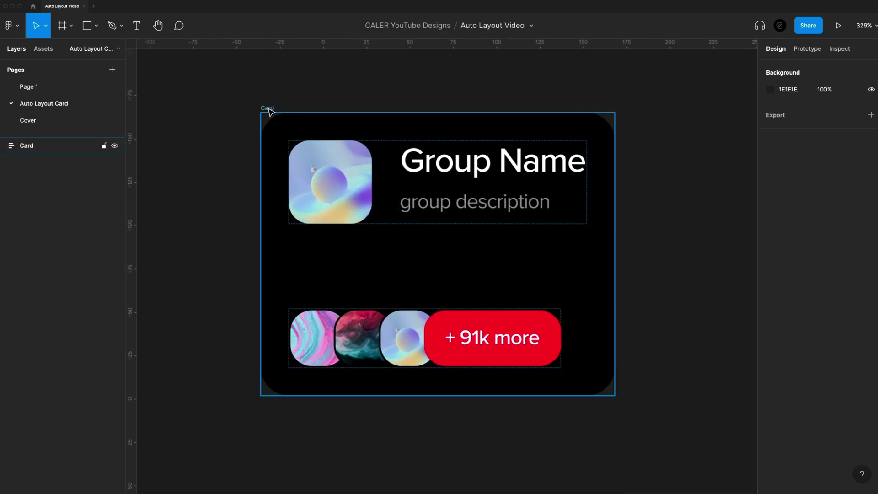
pyautogui.click(461, 191)
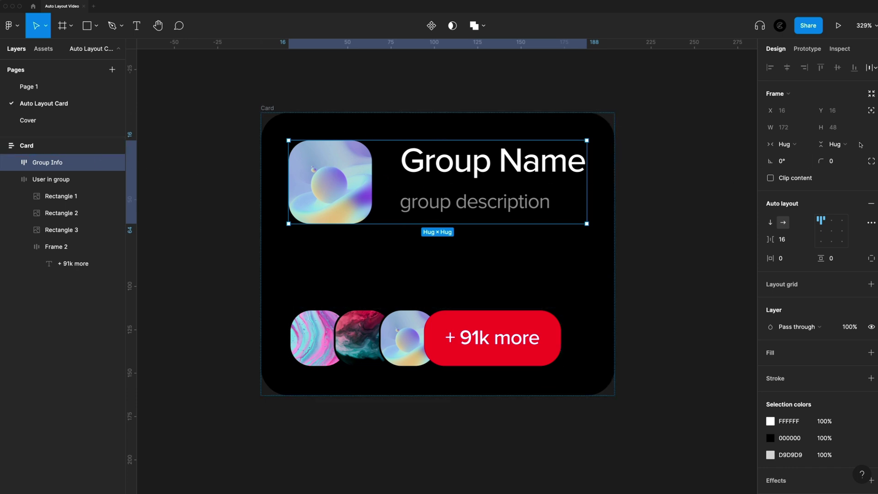
pyautogui.click(797, 145)
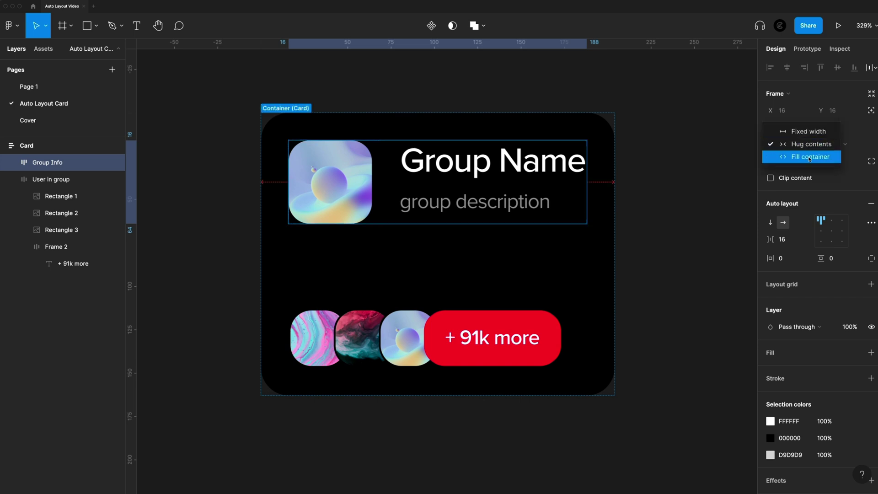
pyautogui.click(796, 157)
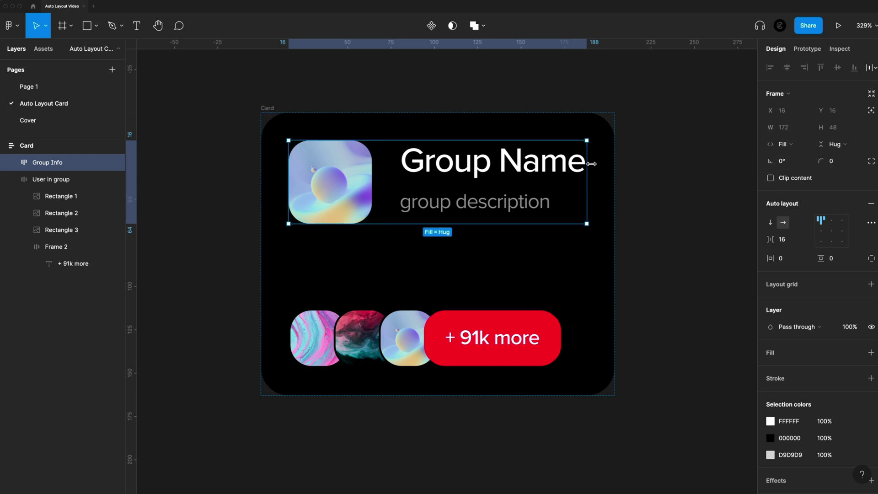
pyautogui.click(271, 115)
pyautogui.moveTo(624, 205); pyautogui.dragTo(729, 205)
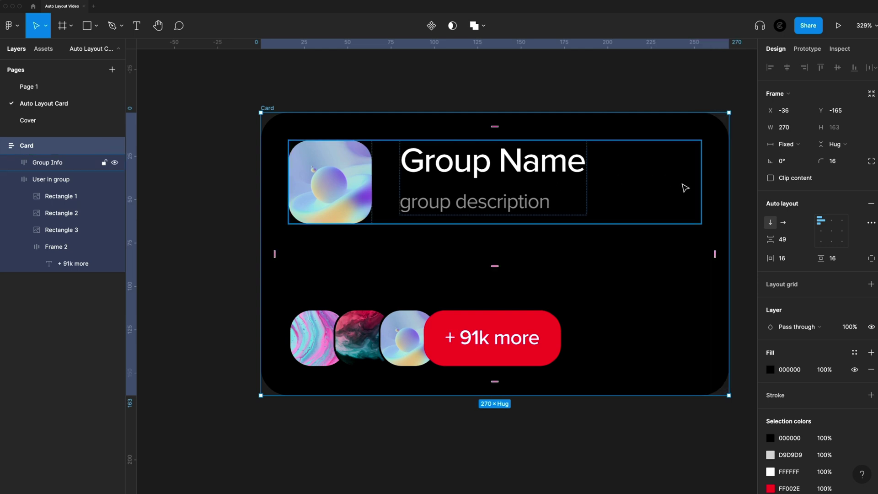
# Set Frame 3 and both text layers to Fill container width, left-aligned.
pyautogui.click(500, 173)
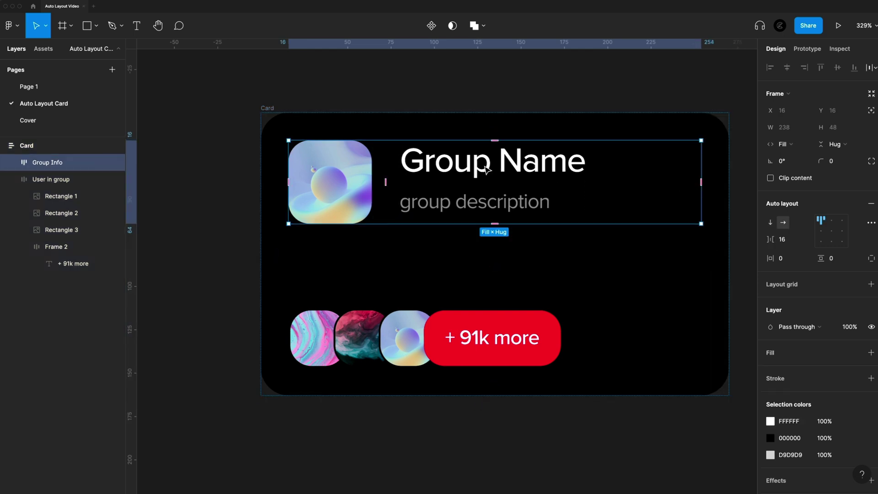
pyautogui.click(509, 166)
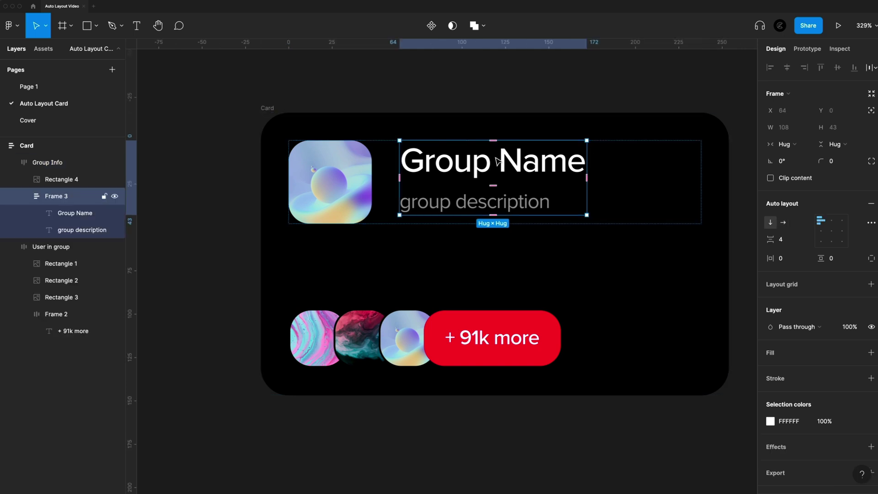
pyautogui.click(808, 146)
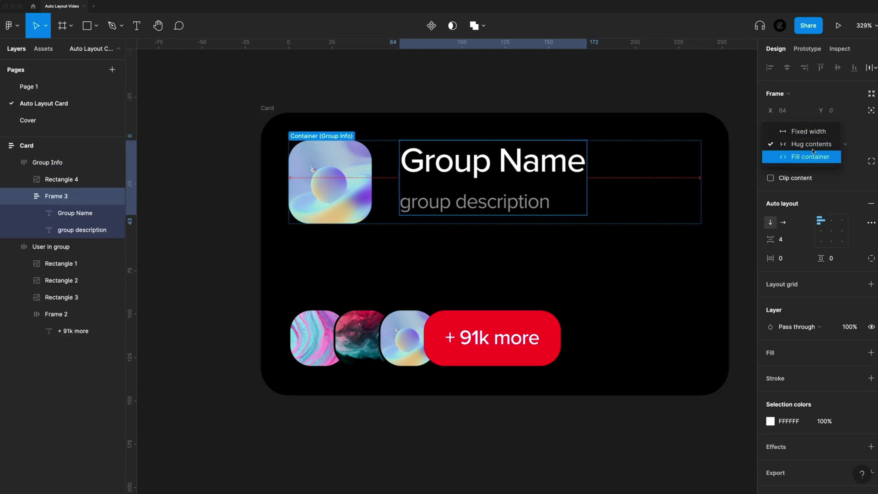
pyautogui.click(786, 157)
pyautogui.press('Return')
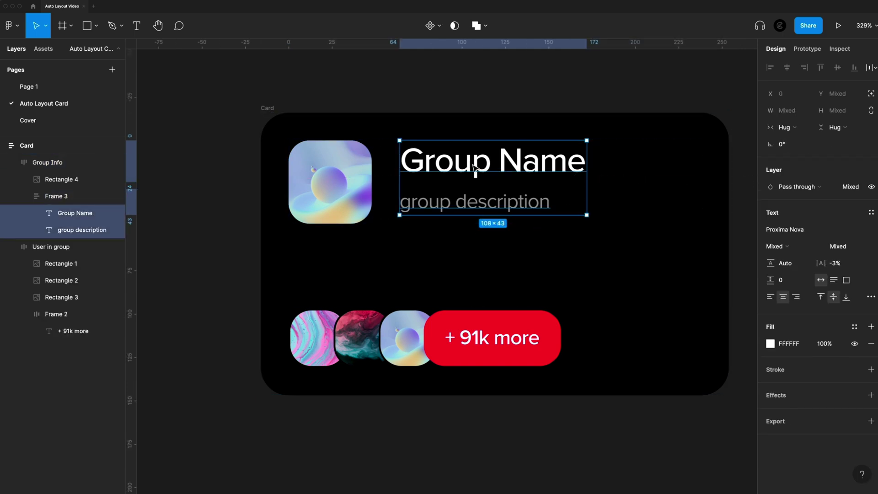
pyautogui.click(794, 126)
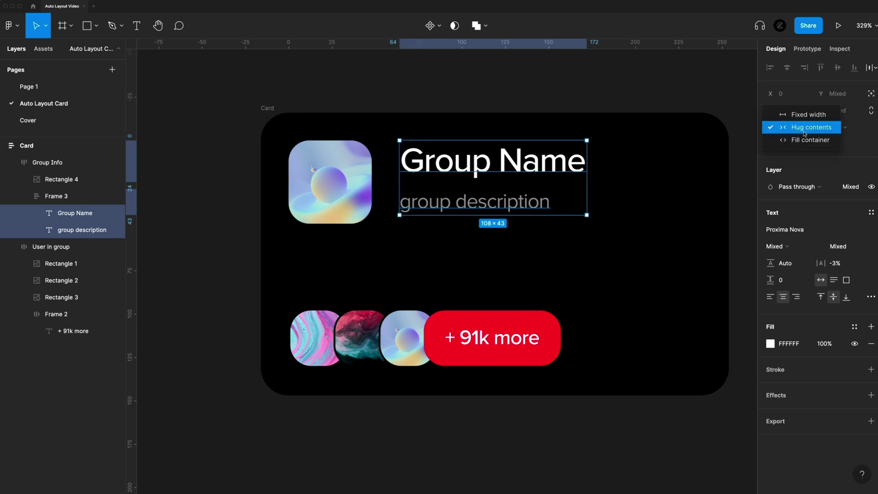
pyautogui.click(797, 143)
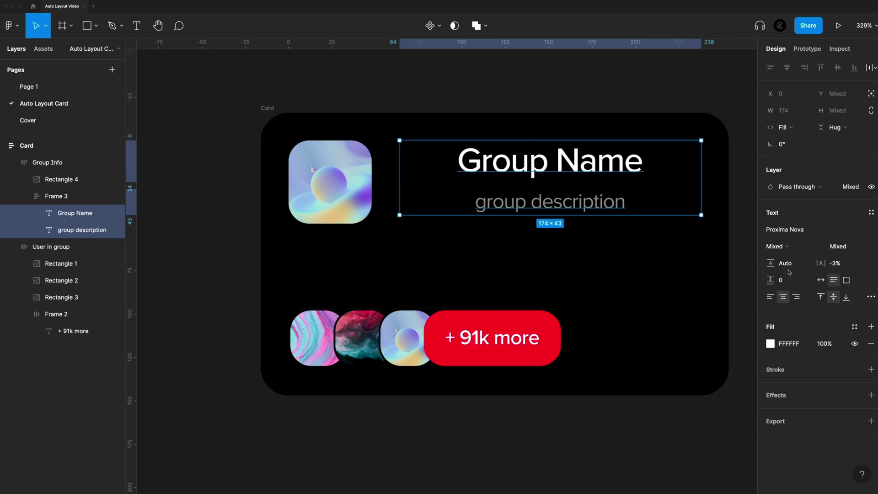
pyautogui.click(770, 296)
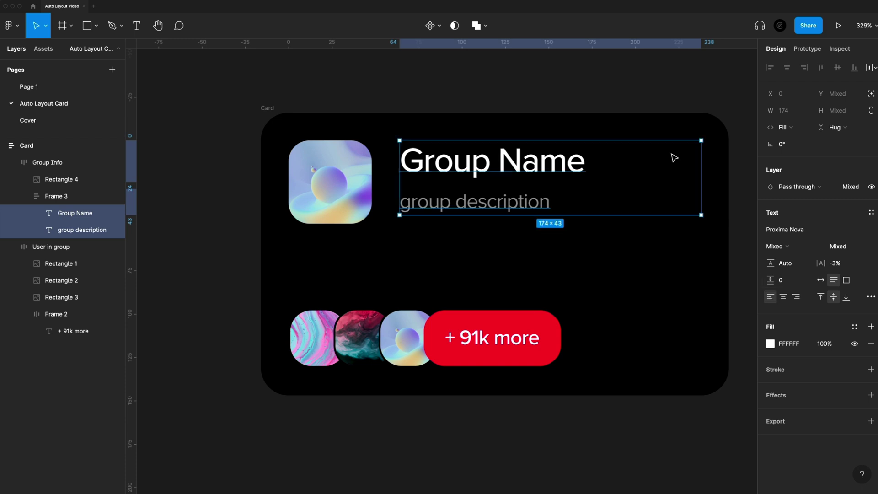
pyautogui.click(580, 74)
# Type long test text into the title and description to check they wrap inside the card.
pyautogui.click(515, 159)
pyautogui.doubleClick(516, 159)
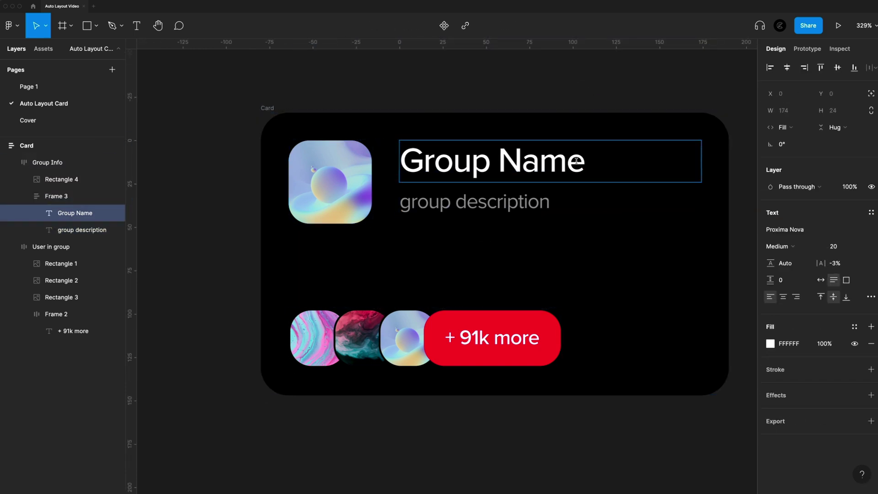
pyautogui.write('djfkasjf;klsjdf;ksajf;kjf;askdjf')
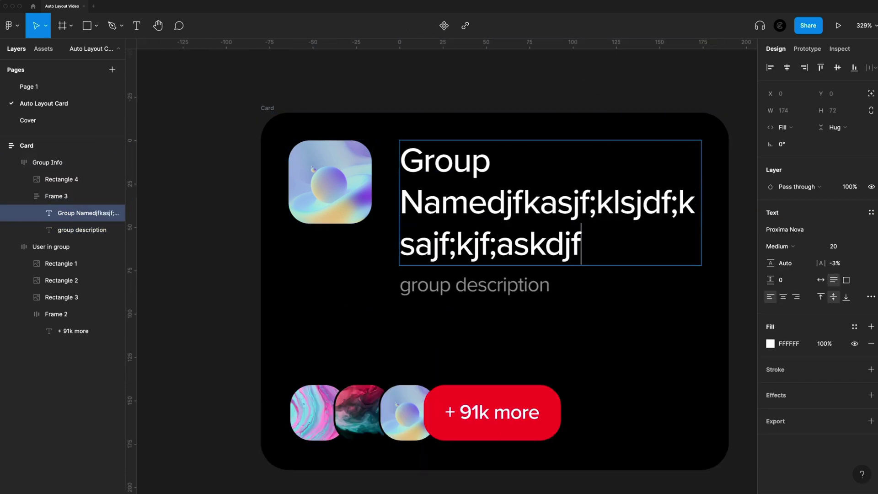
pyautogui.write(';sa')
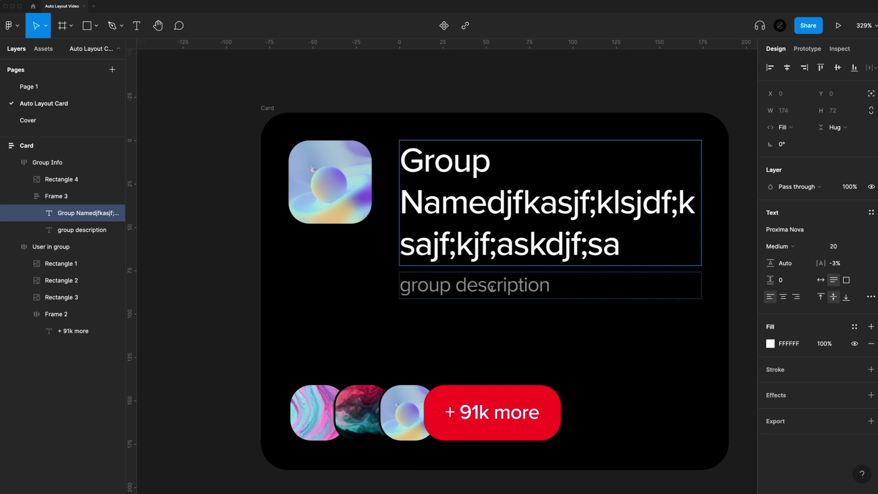
pyautogui.click(548, 286)
pyautogui.write('dfjas;klfj;asklfjs;dkfjsa;fkjas;dlkfjasf')
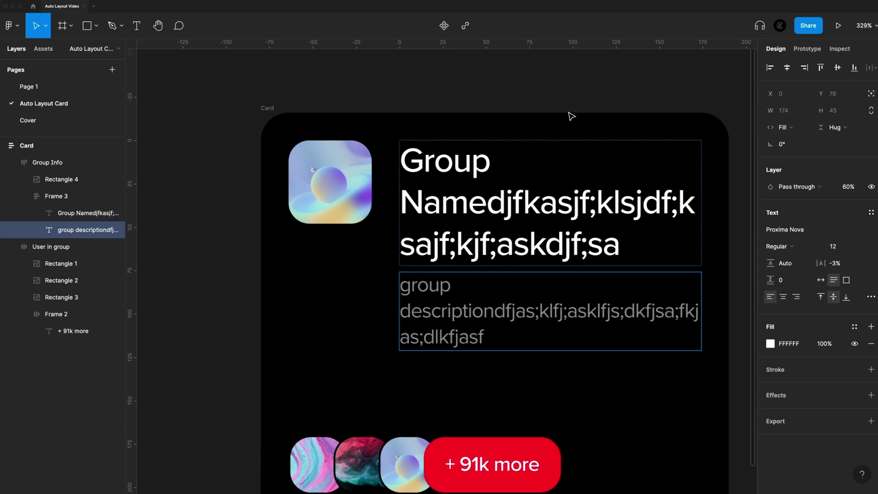
pyautogui.rightClick(631, 90)
pyautogui.hscroll(4, 595, 82)
pyautogui.scroll(-2, 594, 83)
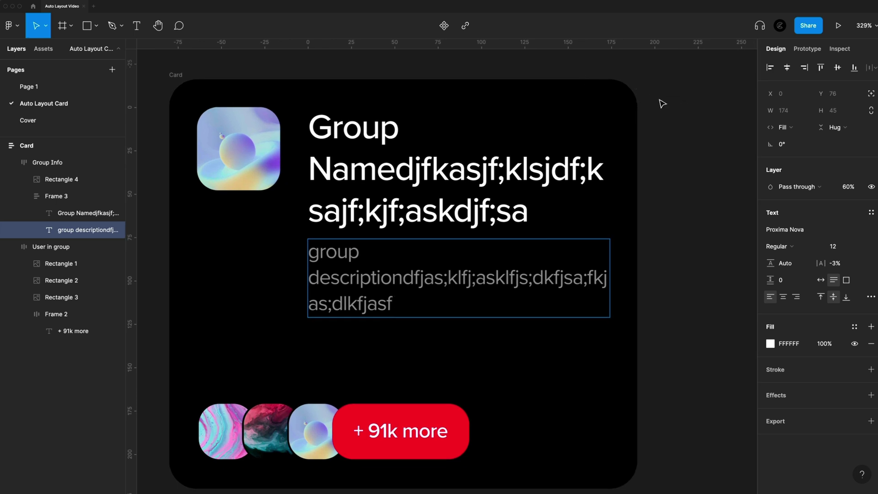
pyautogui.scroll(-3, 661, 98)
pyautogui.press('Escape')
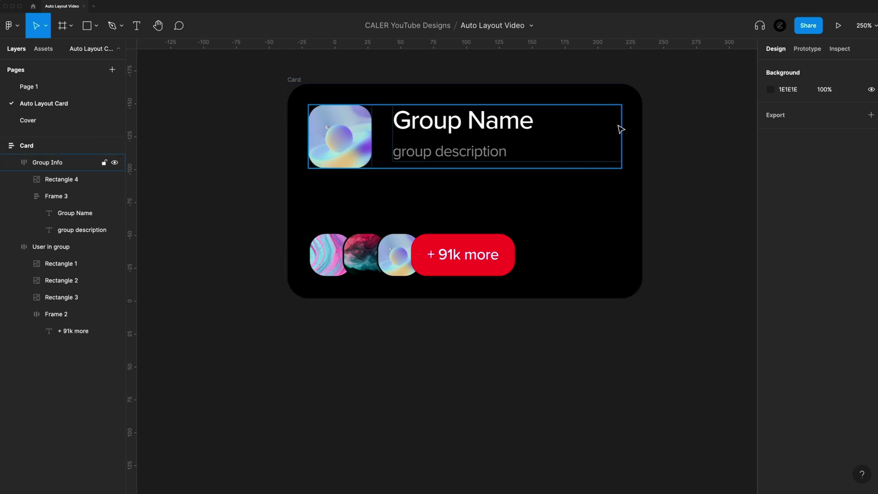
# Drop a chevron-down icon from the file's assets beside the card.
pyautogui.click(381, 183)
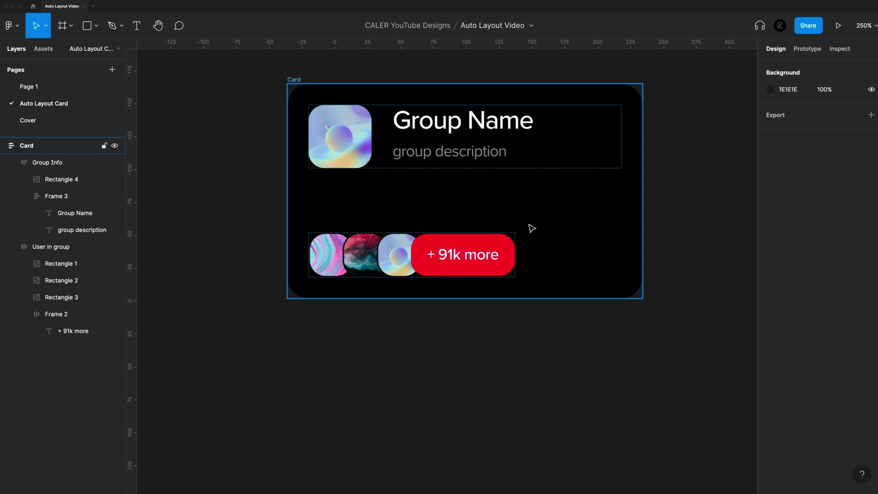
pyautogui.click(605, 137)
pyautogui.click(664, 170)
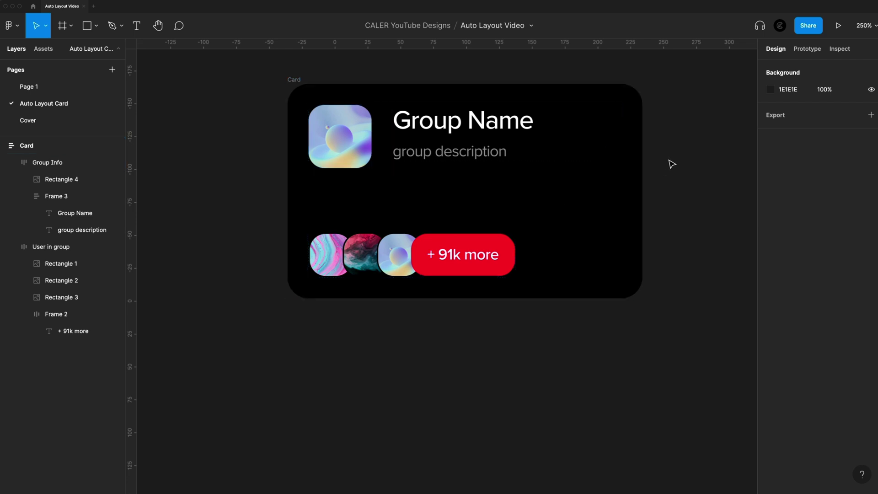
pyautogui.click(45, 48)
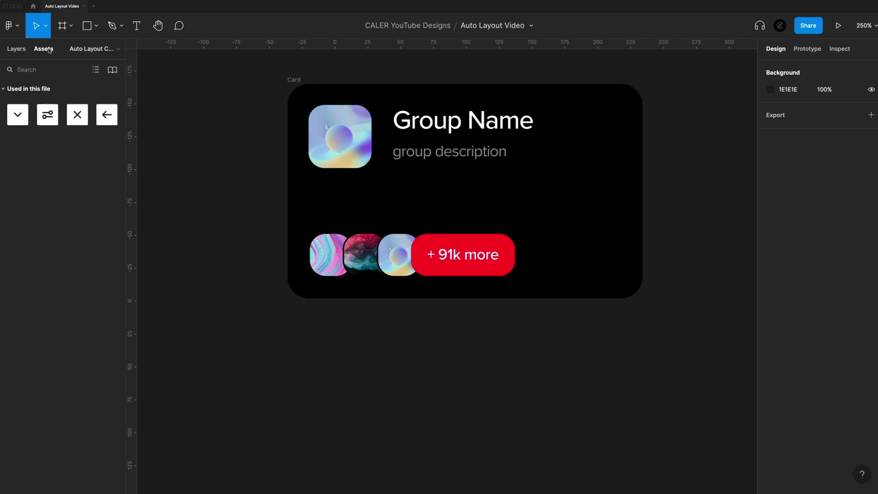
pyautogui.moveTo(18, 119); pyautogui.dragTo(680, 145)
# Make the chevron white (FFFFFF) and move it into the Card's auto layout.
pyautogui.click(770, 366)
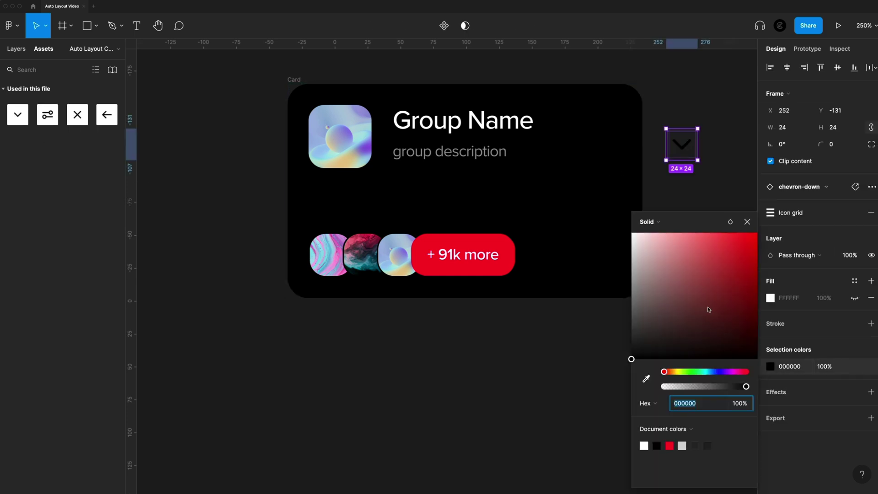
pyautogui.moveTo(707, 308); pyautogui.dragTo(589, 192)
pyautogui.click(701, 203)
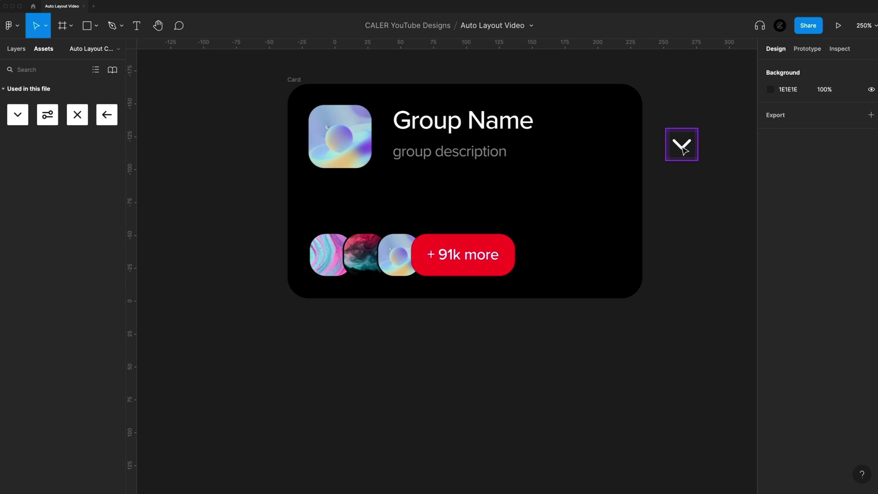
pyautogui.moveTo(681, 145); pyautogui.dragTo(608, 188)
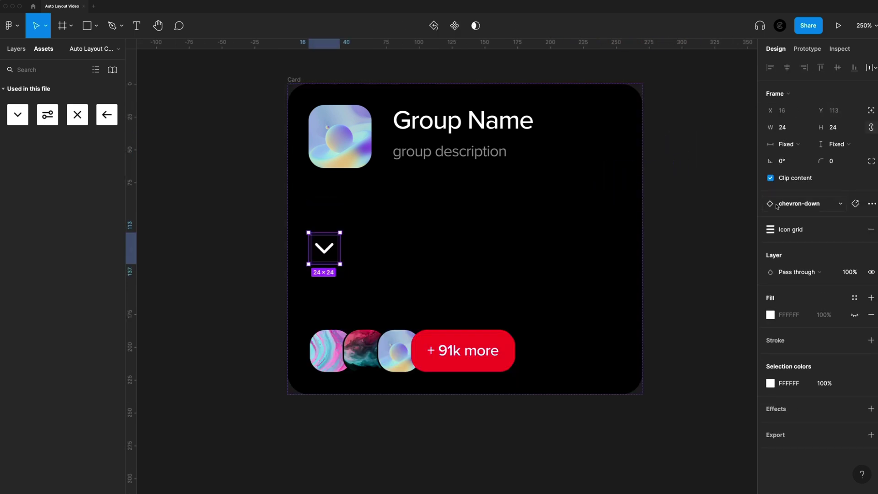
# Absolutely position the chevron at the card's top-right and constrain it Right.
pyautogui.click(871, 111)
pyautogui.moveTo(334, 240); pyautogui.dragTo(611, 121)
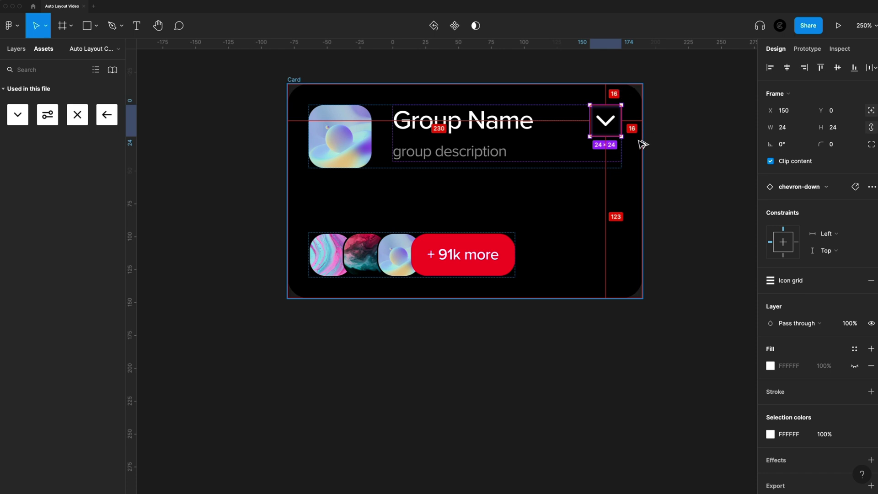
pyautogui.click(553, 192)
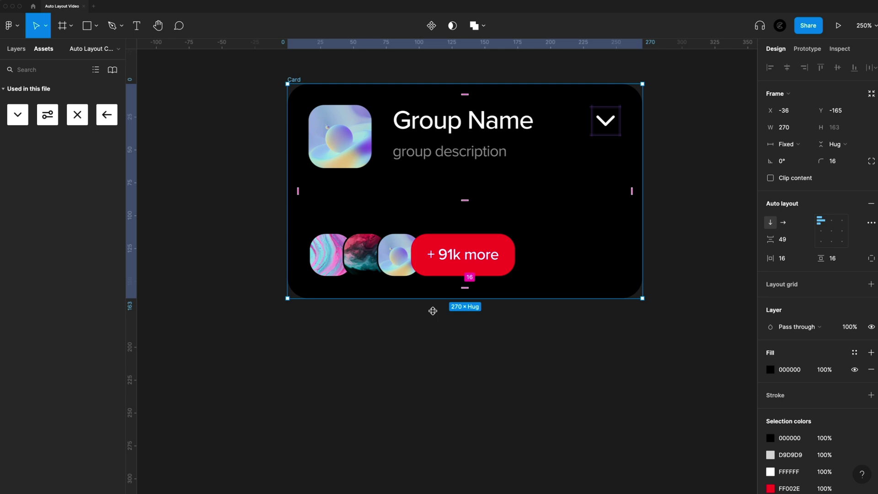
pyautogui.doubleClick(601, 114)
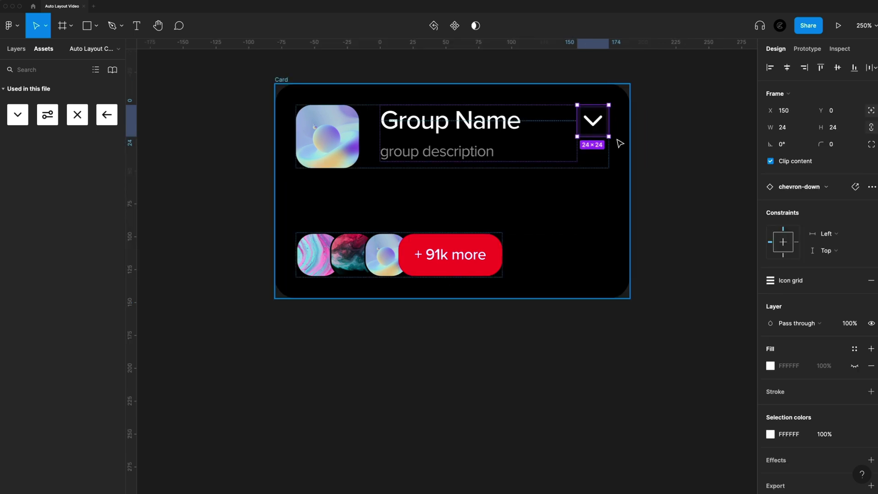
pyautogui.click(822, 234)
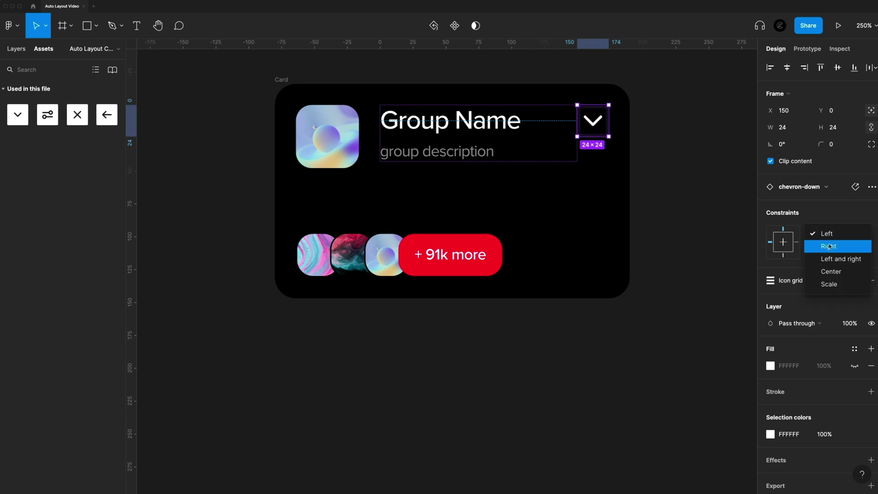
pyautogui.click(843, 245)
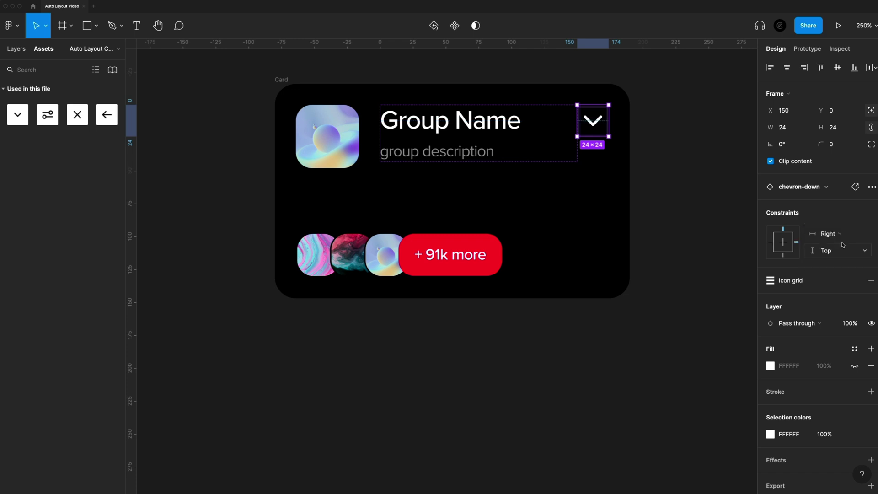
# Resize the card's width to confirm the chevron follows the right edge.
pyautogui.click(597, 186)
pyautogui.moveTo(629, 193); pyautogui.dragTo(607, 191)
pyautogui.hscroll(-2, 529, 131)
# Type test text into the Group Name title, then undo it.
pyautogui.click(498, 126)
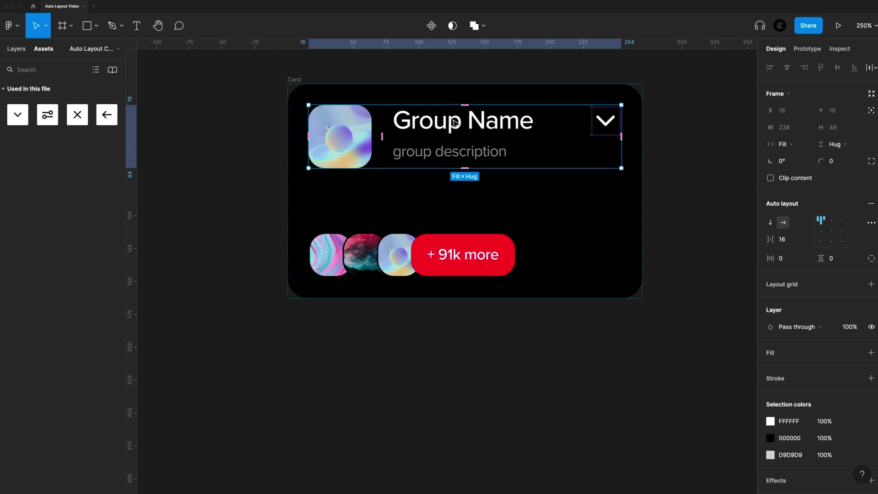
pyautogui.click(531, 123)
pyautogui.doubleClick(531, 121)
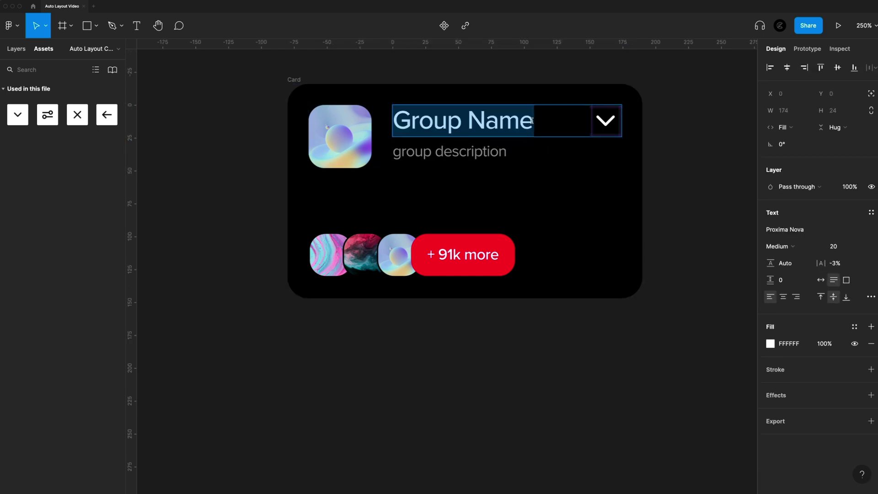
pyautogui.click(532, 121)
pyautogui.write('dsfasdf')
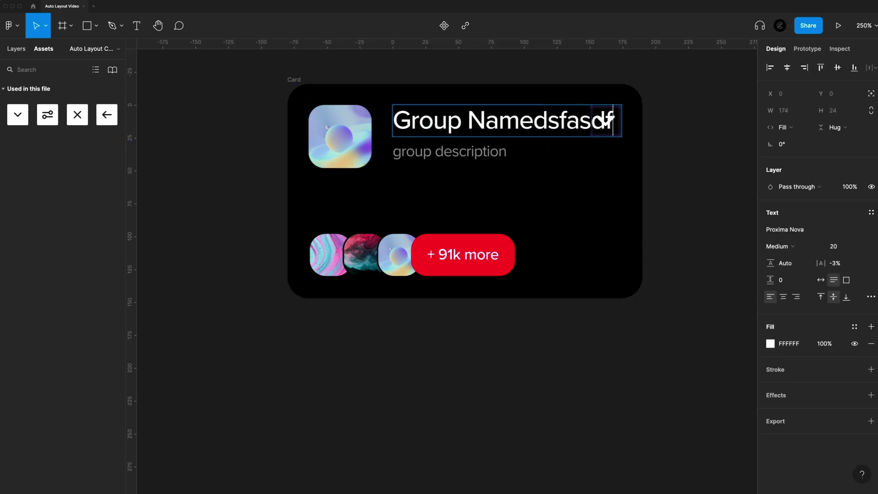
pyautogui.press('Escape')
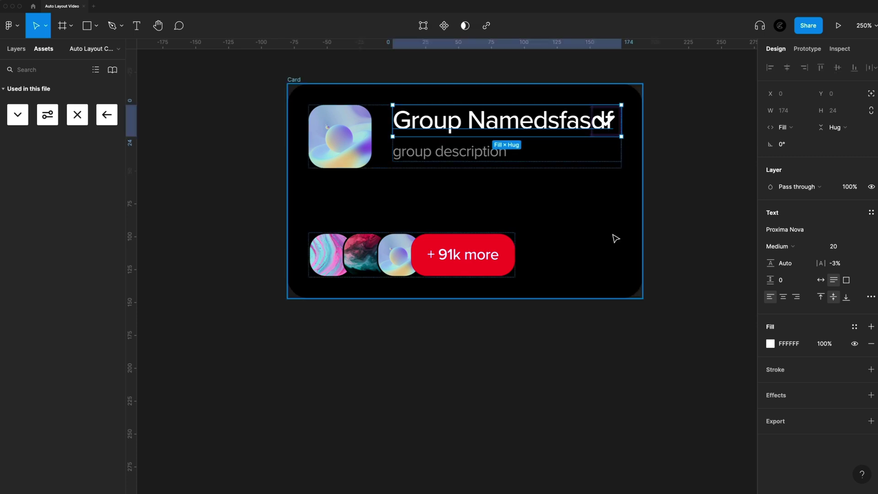
pyautogui.hotkey('ctrl', 'z')
pyautogui.hotkey('ctrl', 'z')
# Give the Group Info row an independent right padding of 24.
pyautogui.click(562, 190)
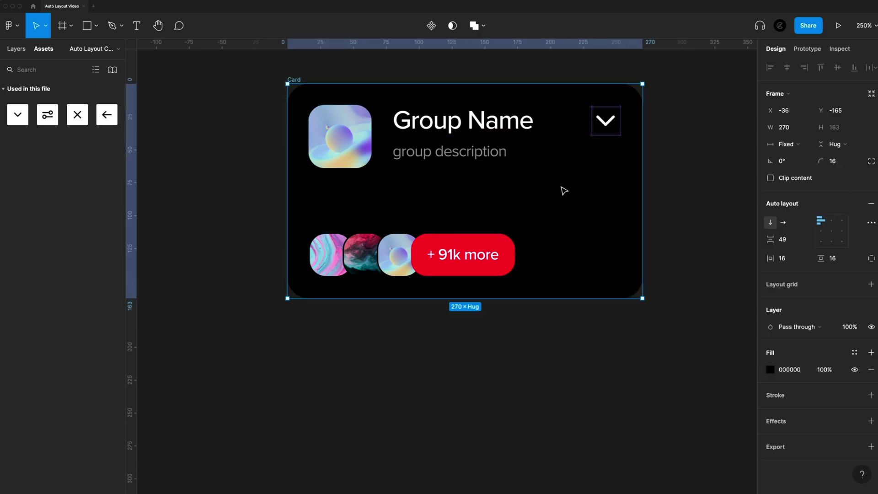
pyautogui.click(545, 151)
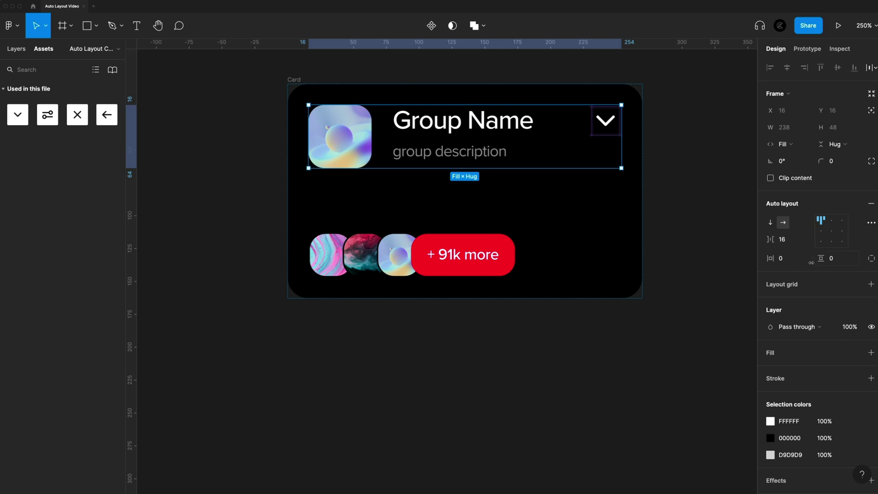
pyautogui.click(872, 261)
pyautogui.click(796, 278)
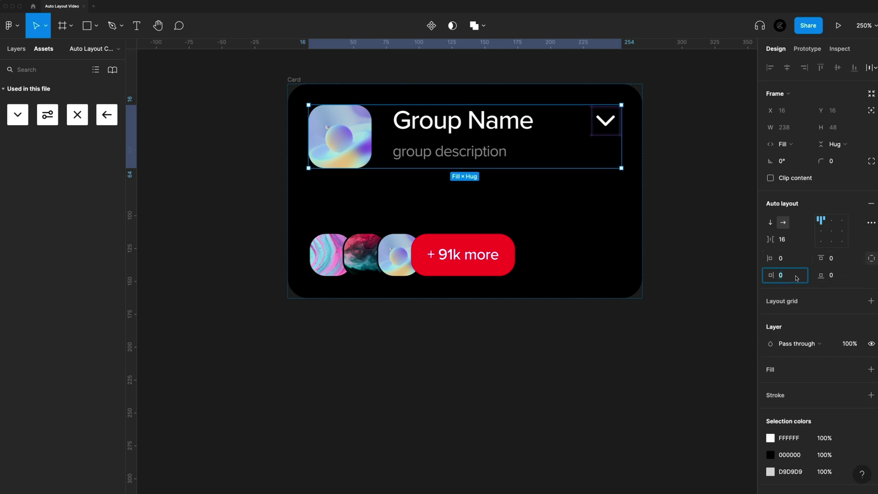
pyautogui.write('24')
pyautogui.press('Return')
# Type long text into the Group Name title to check it stops before the chevron.
pyautogui.click(536, 125)
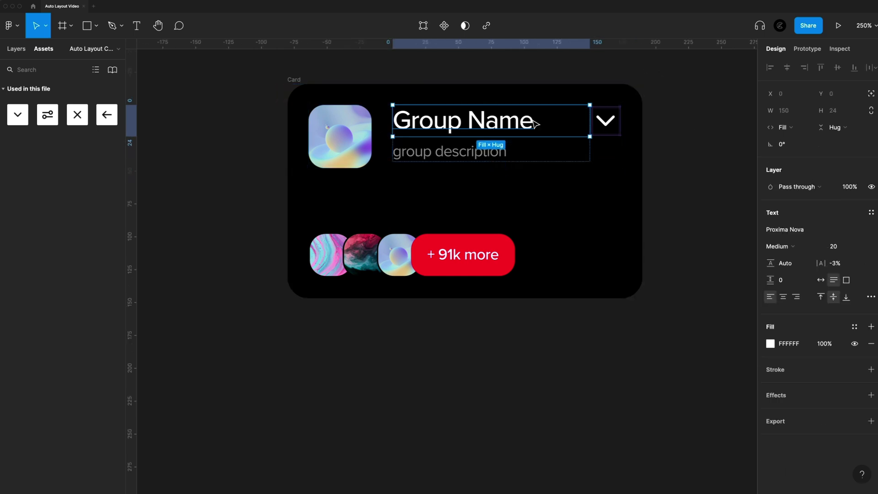
pyautogui.doubleClick(533, 120)
pyautogui.click(531, 119)
pyautogui.write('fsadfsfasfd')
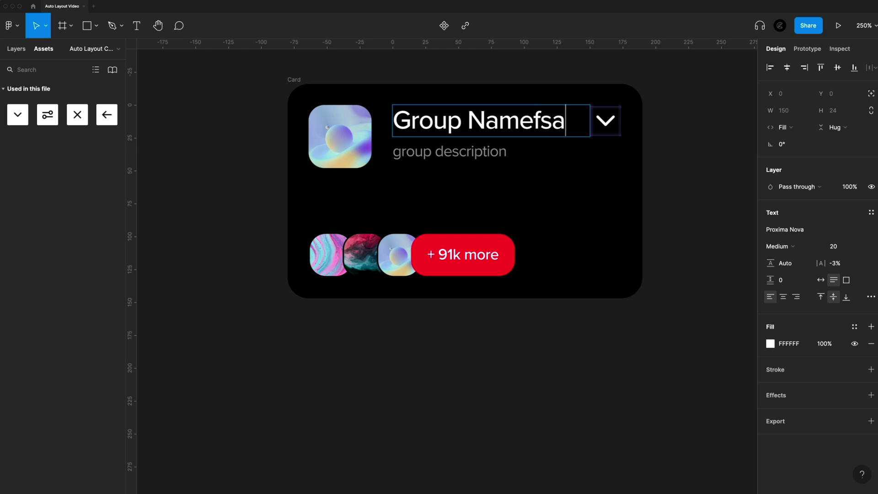
pyautogui.write('sfsaf')
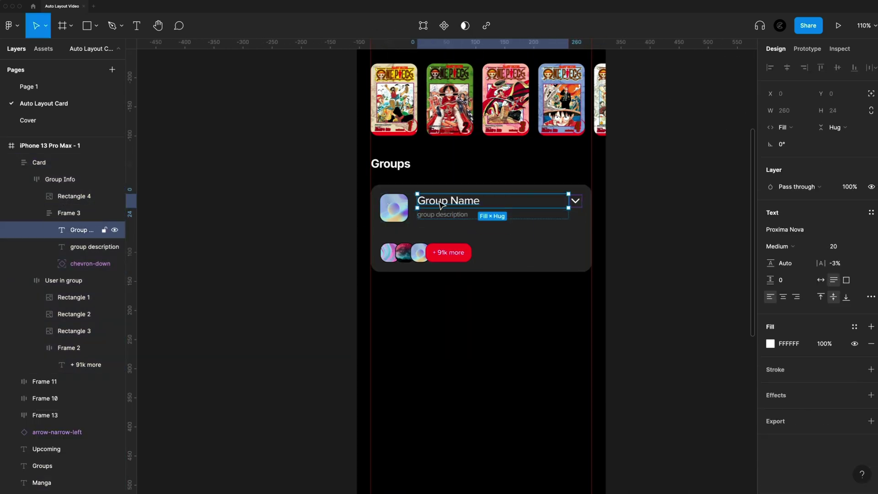
# Retitle the card 'One Piece - Manga' and start the description 'Official clube for the'.
pyautogui.doubleClick(440, 202)
pyautogui.write('One Piece - Manga')
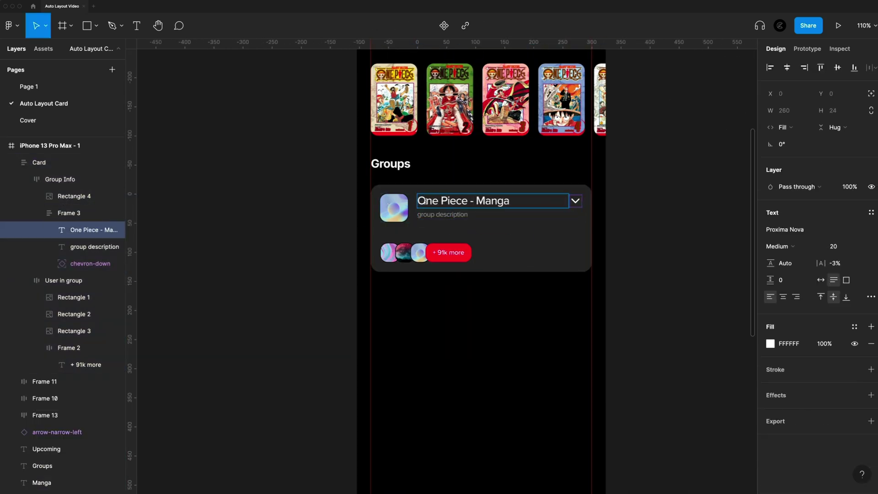
pyautogui.press('Escape')
pyautogui.press('Tab')
pyautogui.press('Return')
pyautogui.write('Official clube for the one piece manga.')
# Replace the group avatar's image fill with the Luffy picture.
pyautogui.click(74, 196)
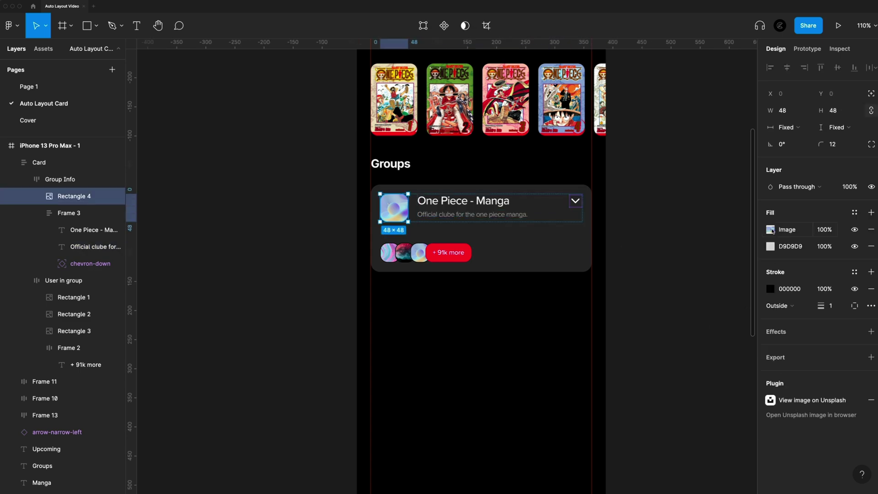
pyautogui.click(769, 282)
pyautogui.click(695, 306)
pyautogui.doubleClick(402, 242)
# Duplicate the whole card below the original with an Alt-drag.
pyautogui.click(506, 254)
pyautogui.moveTo(506, 254); pyautogui.dragTo(506, 358)
pyautogui.click(613, 323)
pyautogui.scroll(-2, 613, 323)
# Retitle the copy 'One Piece - Anime' and begin its description with 'Anime group for'.
pyautogui.doubleClick(527, 243)
pyautogui.write('Anime')
pyautogui.press('Escape')
pyautogui.press('Tab')
pyautogui.press('Return')
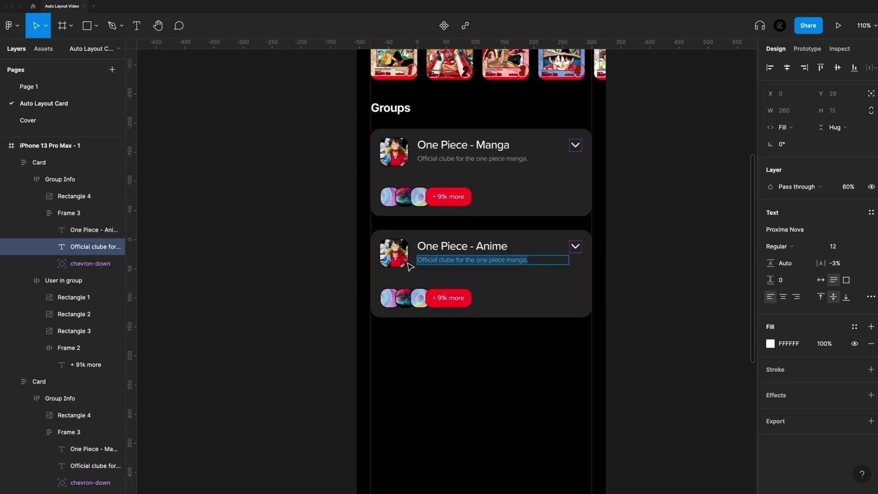
pyautogui.write('Anime group for')
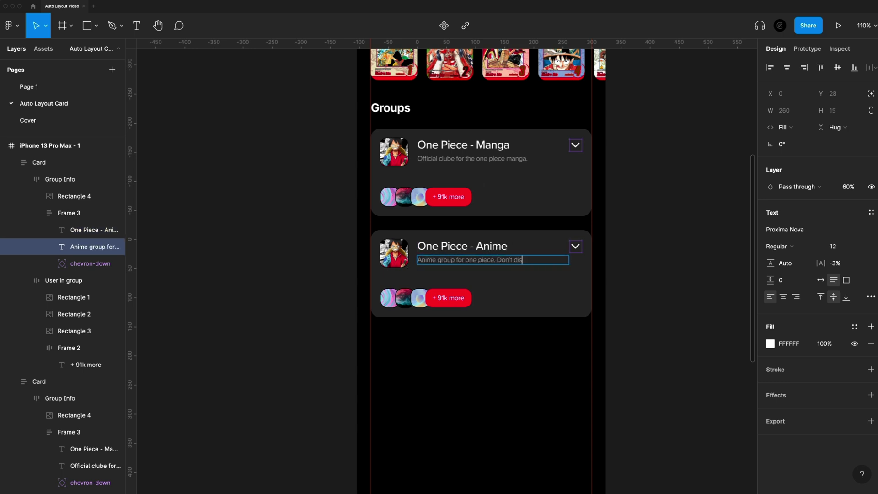
pyautogui.click(394, 253)
# Fill the copy's avatars with abstract images from the Unsplash plugin.
pyautogui.click(770, 284)
pyautogui.click(402, 297)
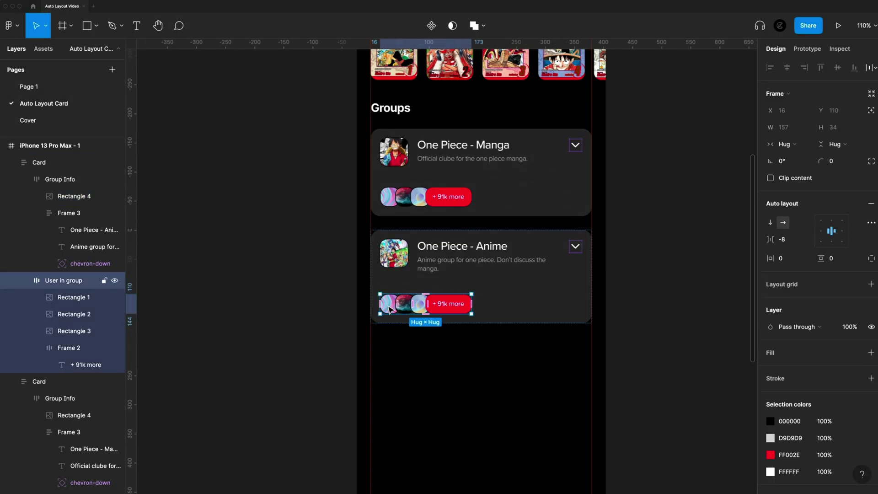
pyautogui.rightClick(390, 298)
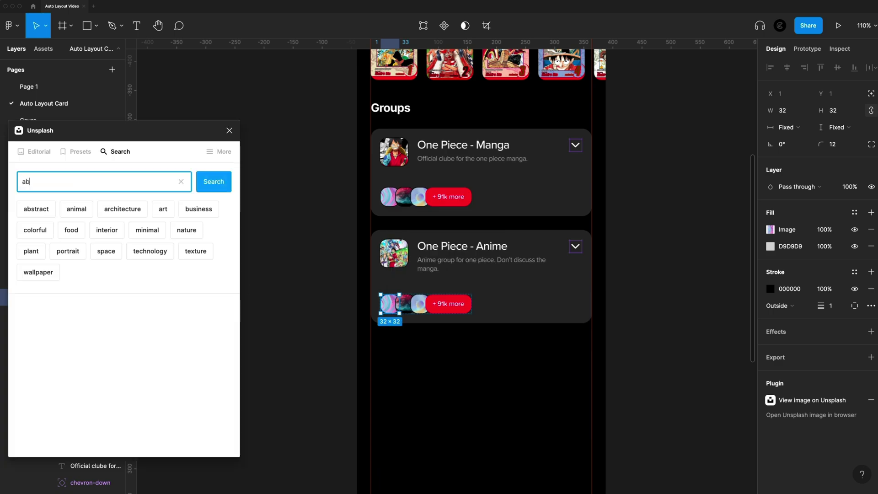
pyautogui.write('stract')
pyautogui.press('Return')
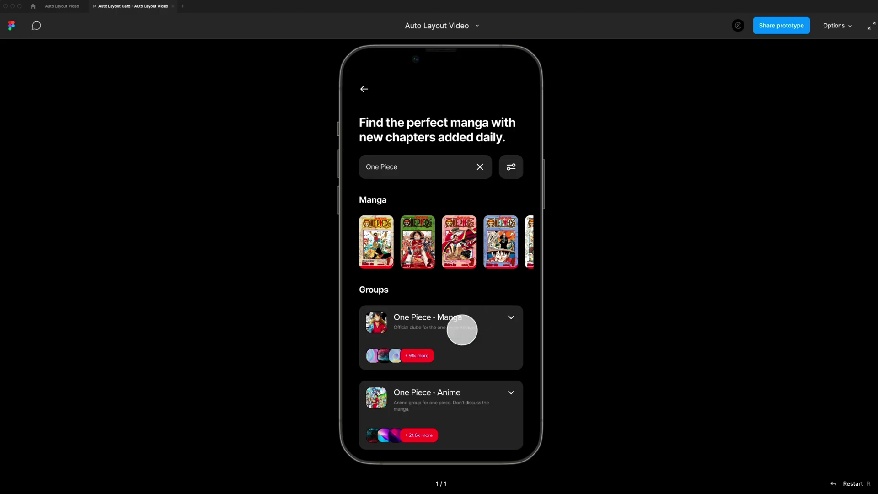
pyautogui.moveTo(462, 327); pyautogui.dragTo(517, 296)
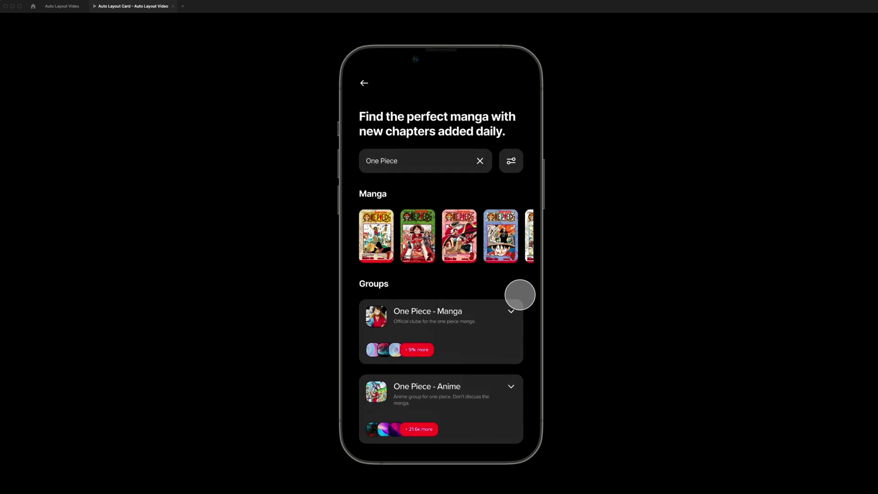
# Set the member avatars row's item spacing to -6 so the images overlap.
pyautogui.moveTo(503, 407); pyautogui.dragTo(492, 345)
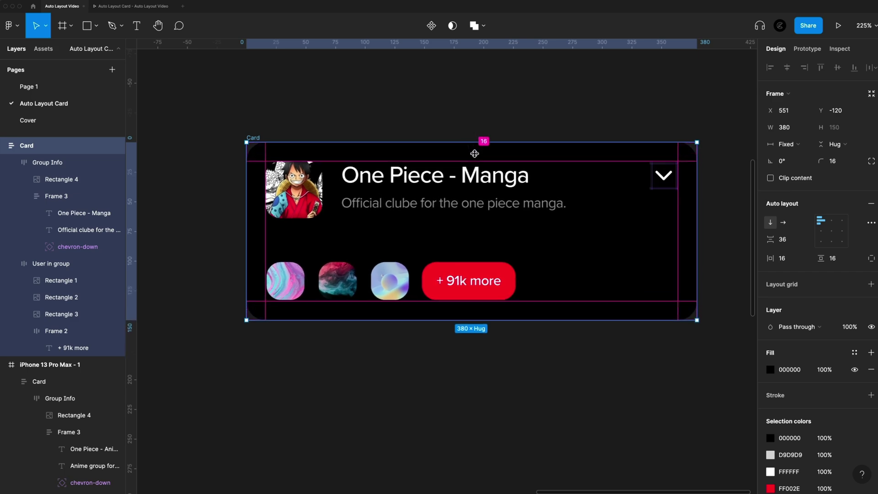
pyautogui.click(363, 280)
pyautogui.moveTo(363, 281); pyautogui.dragTo(333, 280)
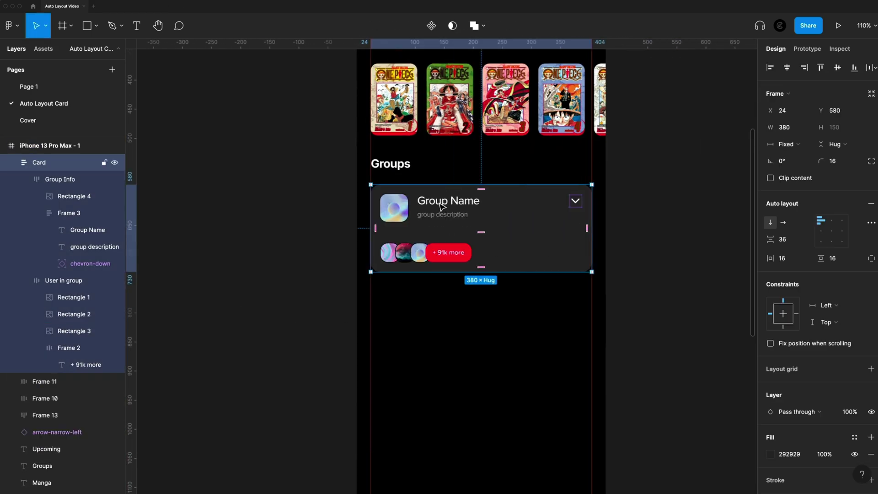
# Give the Manga card the description 'Official clube for the one piece manga.'.
pyautogui.write('O')
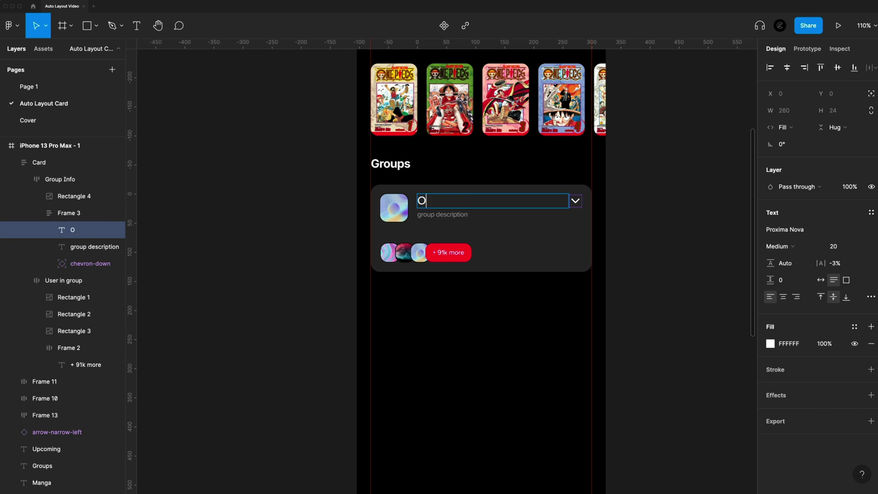
pyautogui.write('ne Piece - Manga')
pyautogui.press('Tab')
pyautogui.write('Official clube for the one p')
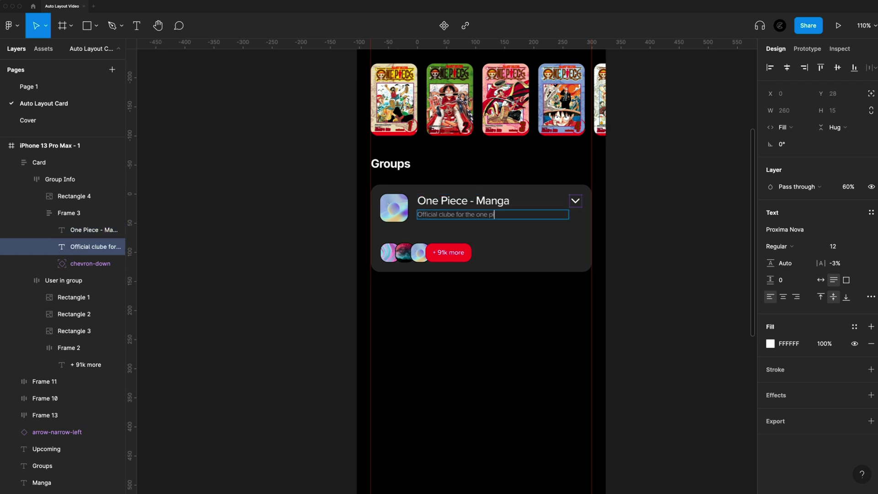
pyautogui.write('iece manga.')
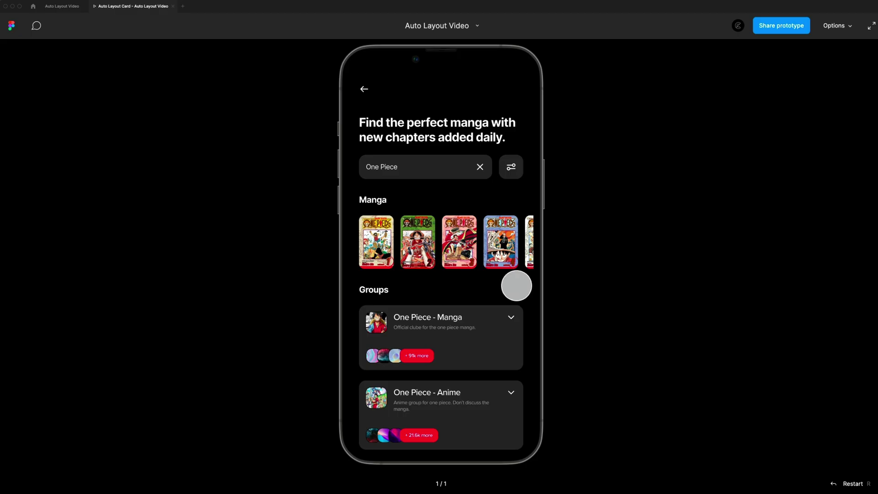
# Scroll the prototype preview to check both cards under Groups above Upcoming.
pyautogui.scroll(-3, 515, 284)
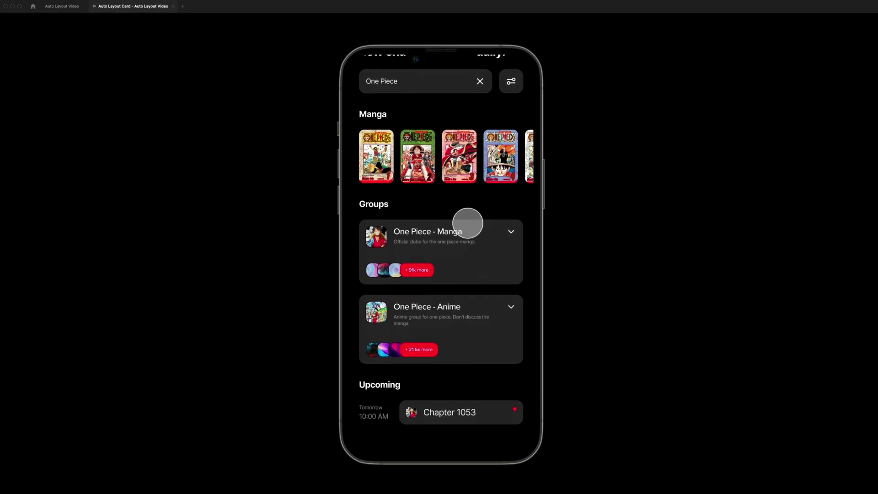
pyautogui.scroll(3, 509, 229)
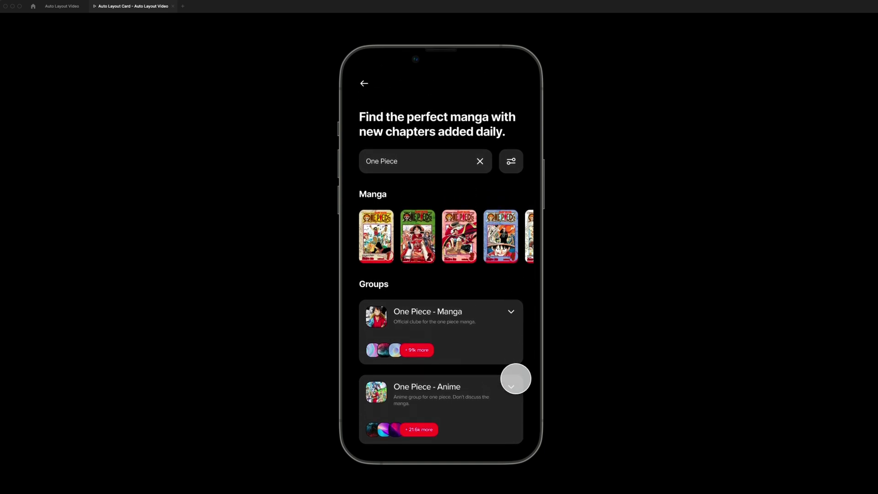
pyautogui.scroll(-3, 500, 431)
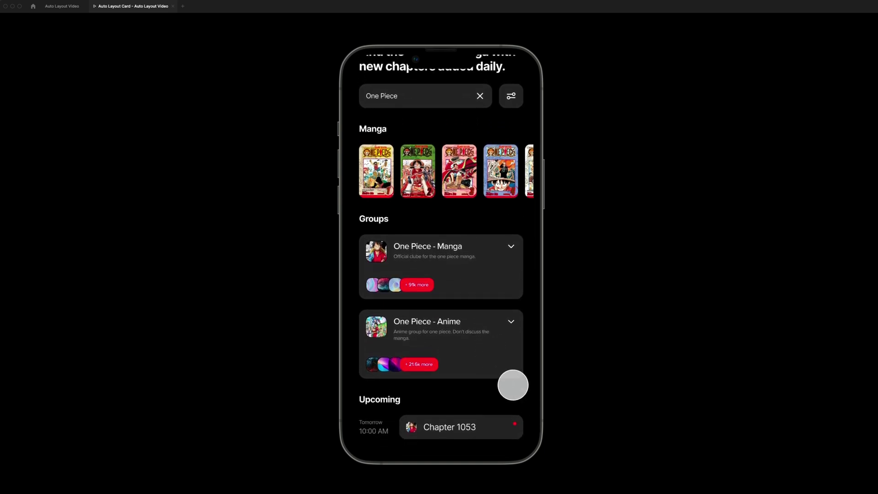